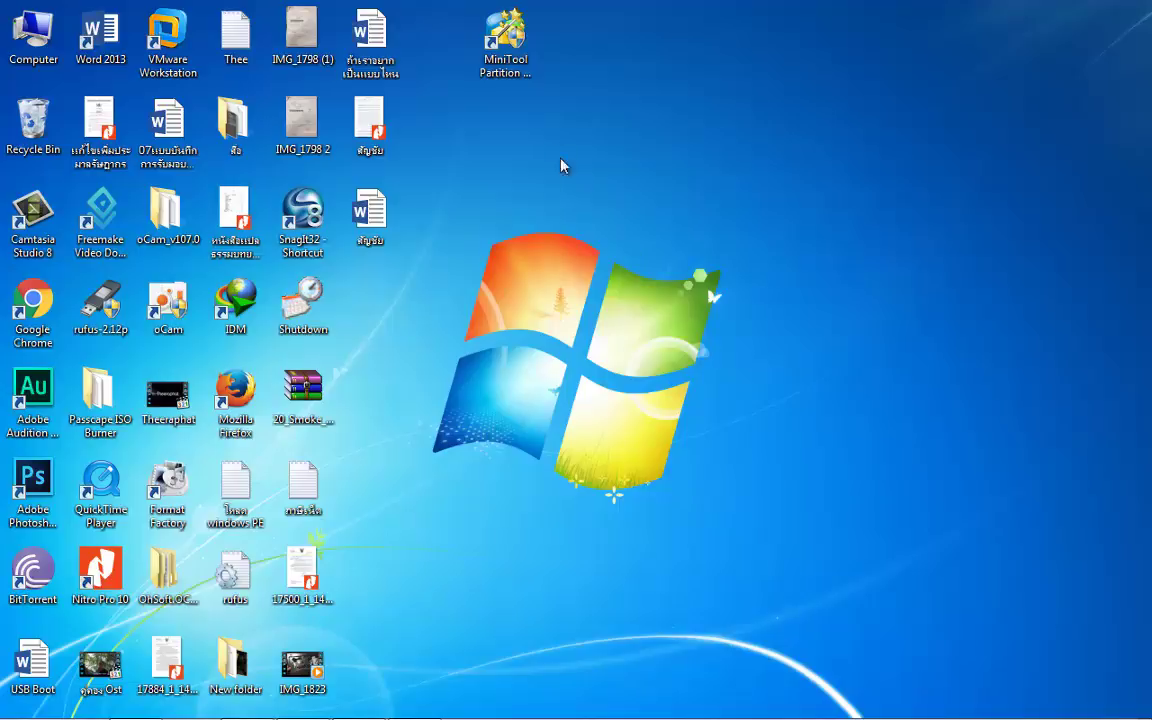
- Launch MiniTool Partition Wizard Professional Edition from the desktop
click(508, 65)
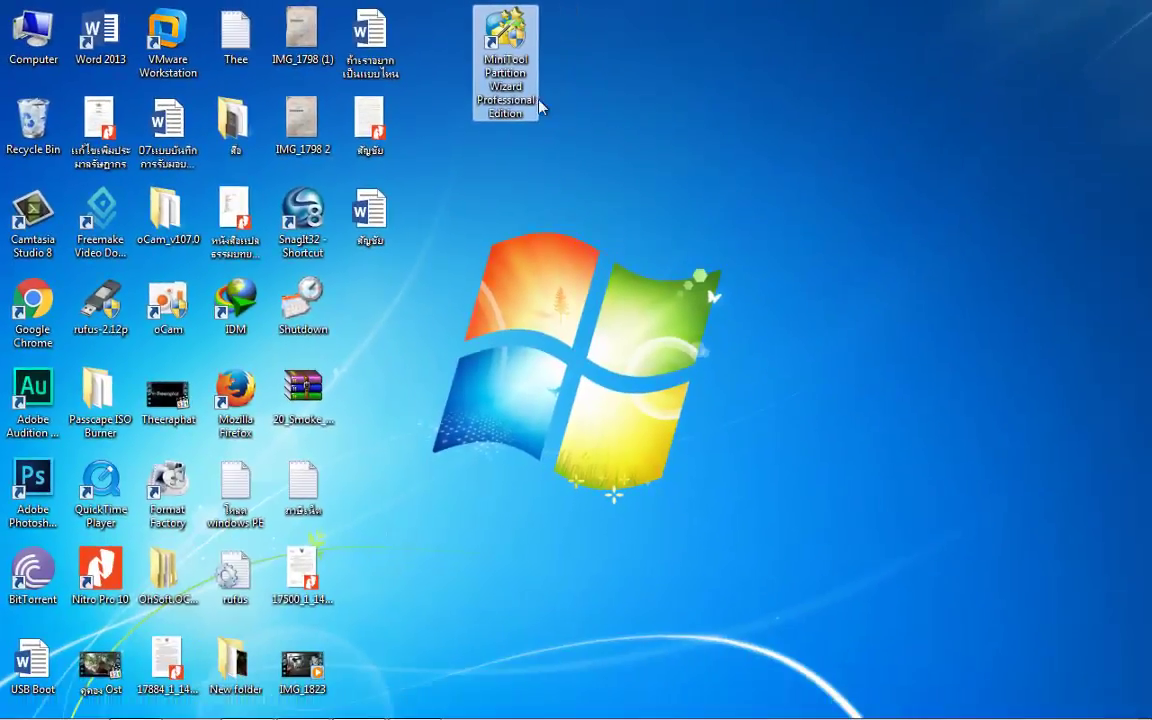
click(360, 700)
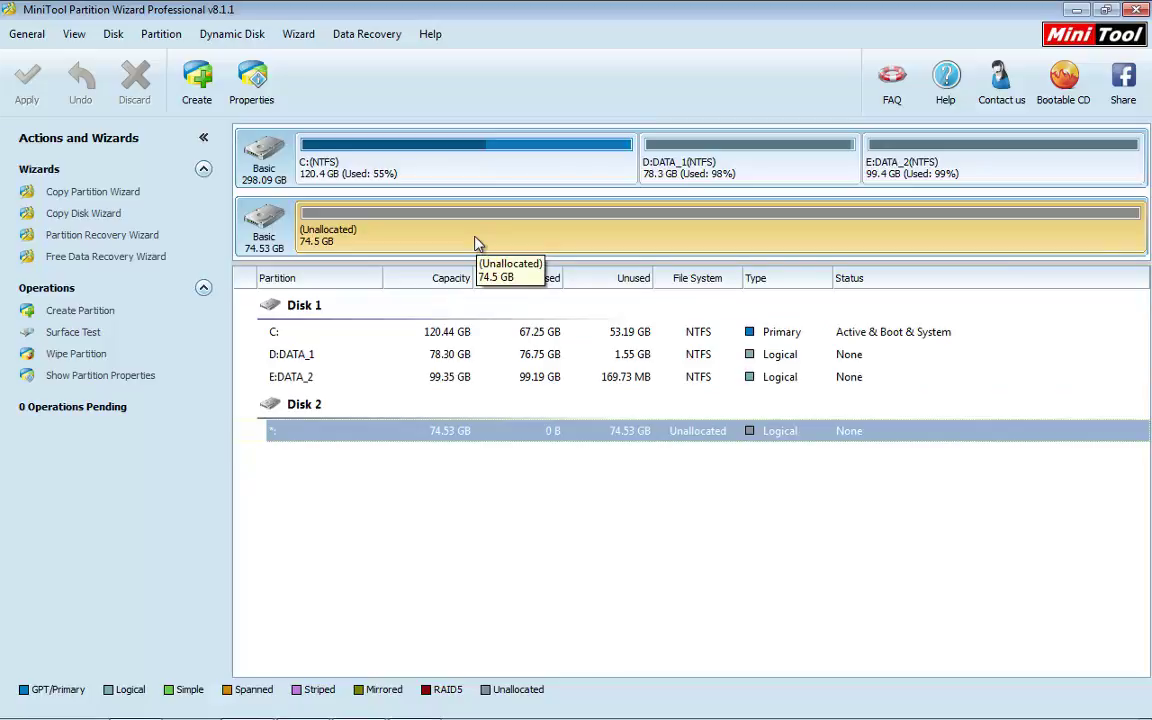
- Examine the C, D and E partitions on Disk 1 and the unallocated space on Disk 2
click(389, 161)
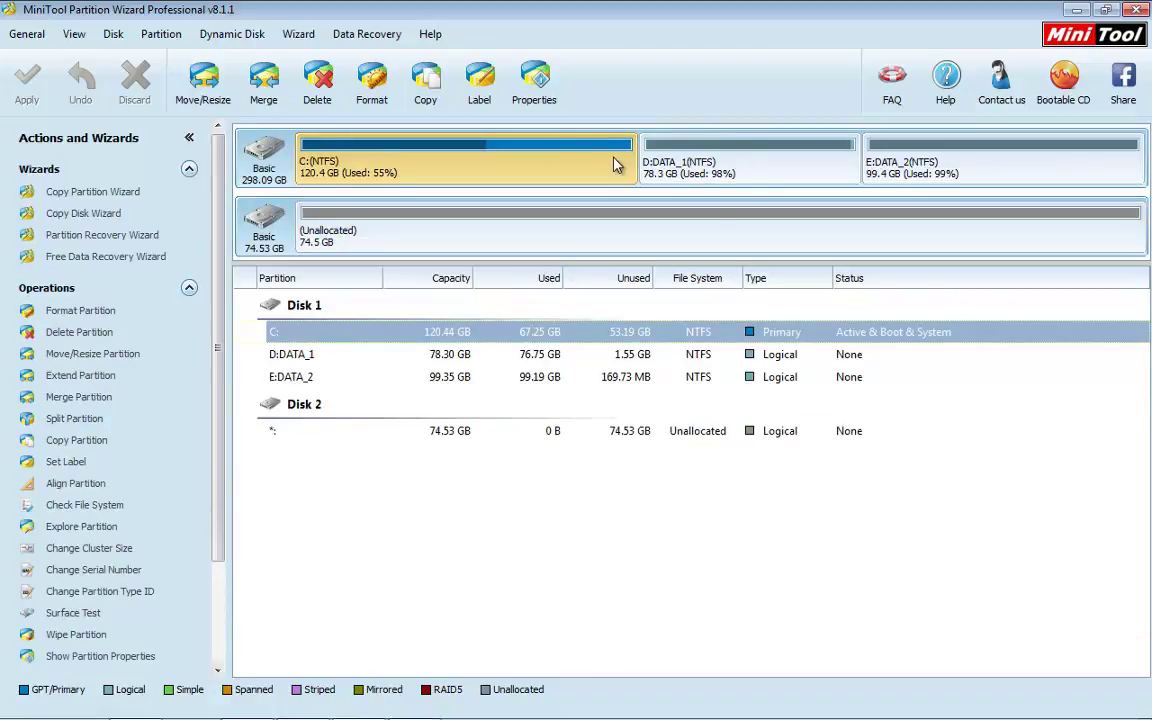
click(690, 176)
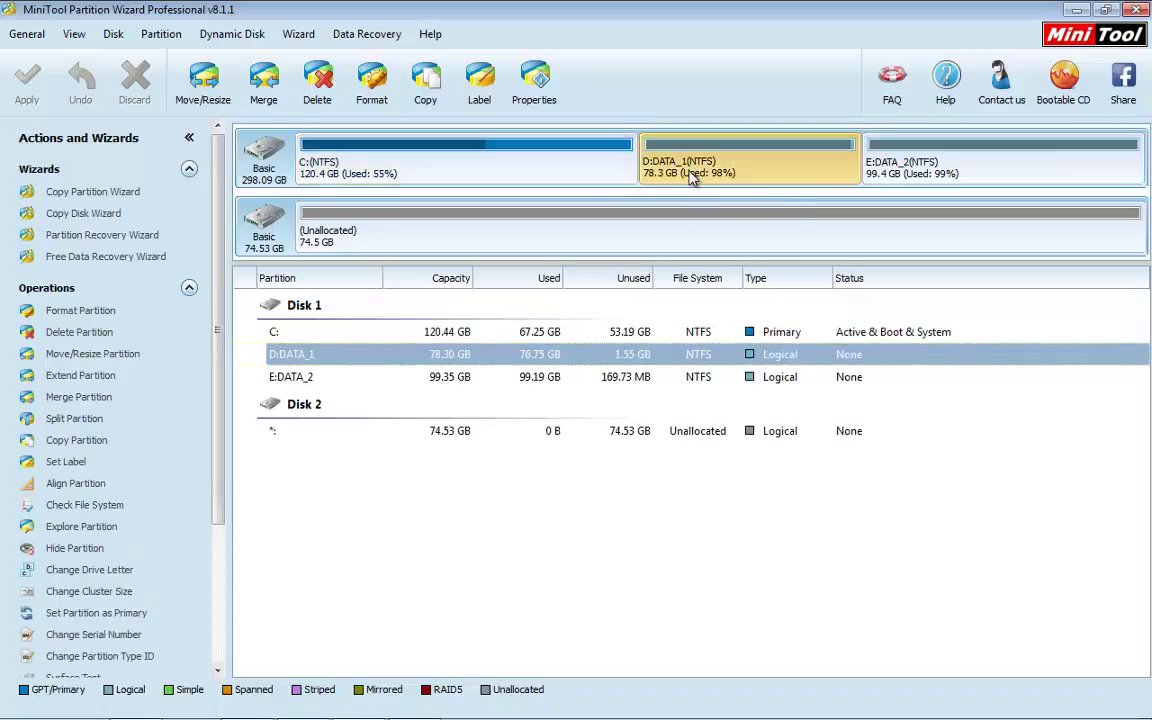
click(913, 173)
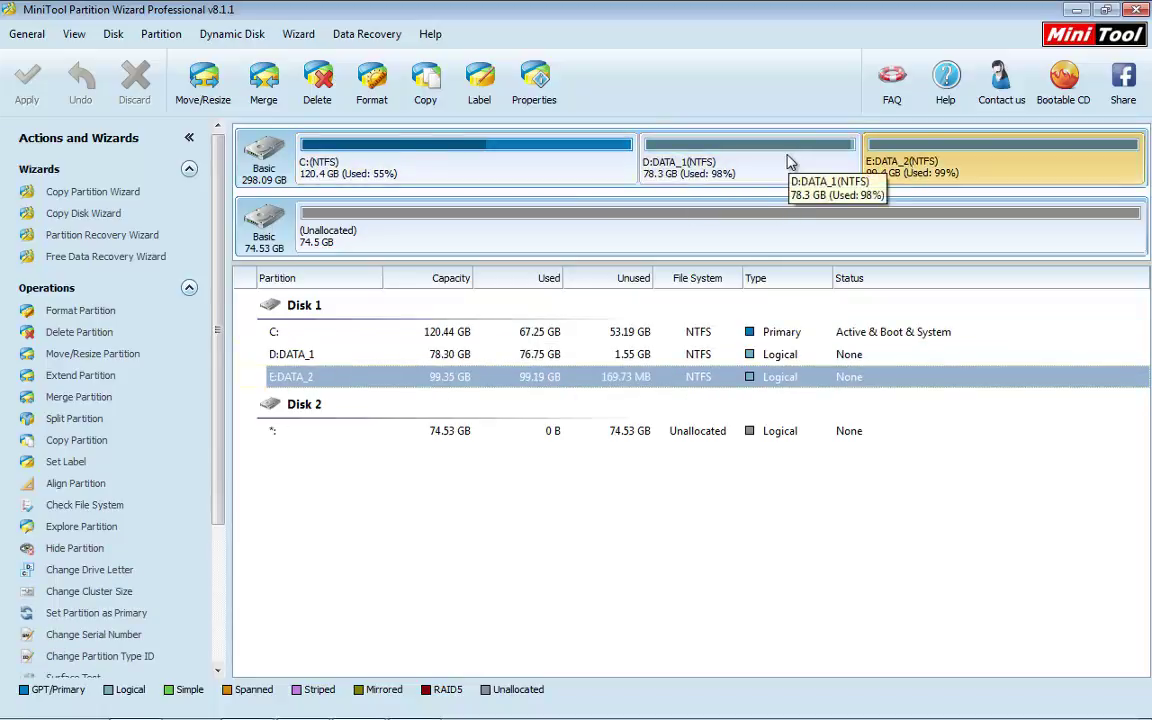
click(560, 174)
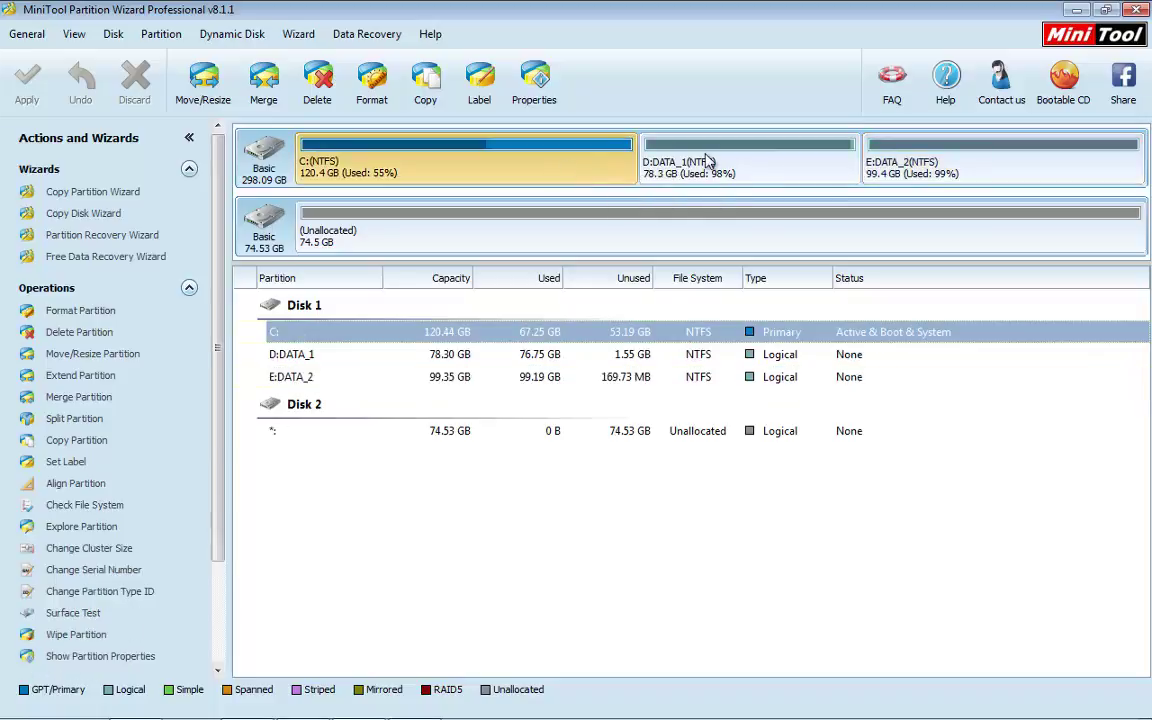
click(790, 145)
click(886, 157)
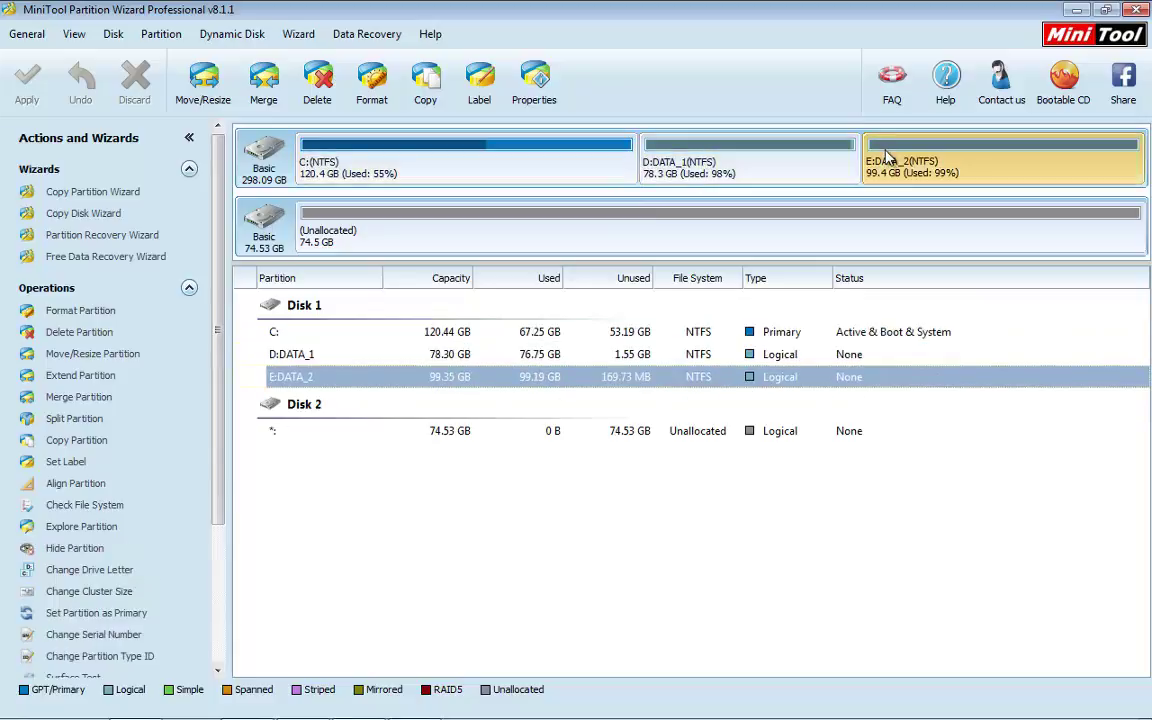
click(530, 163)
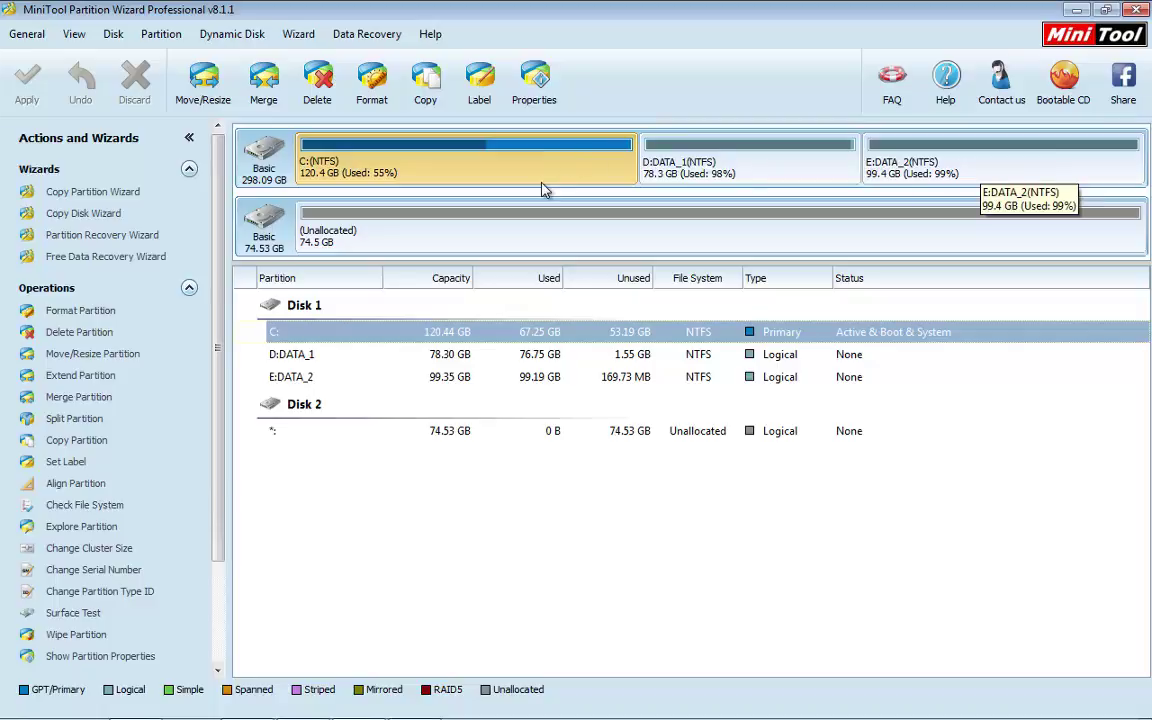
click(513, 233)
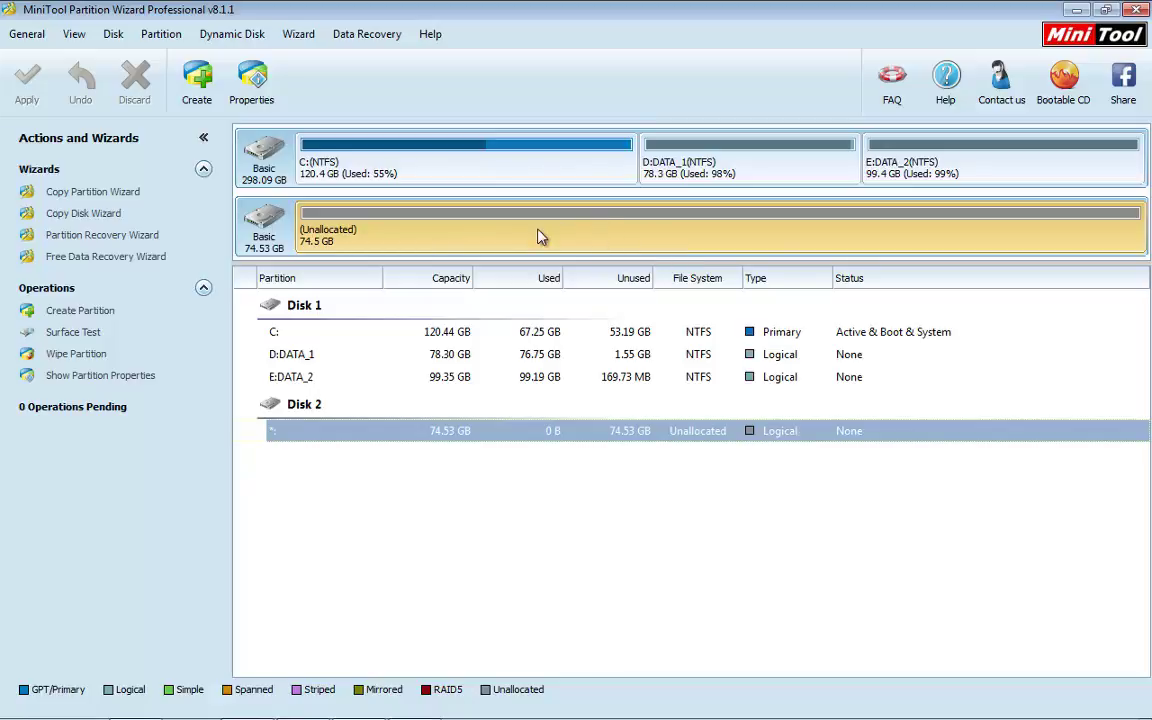
click(528, 178)
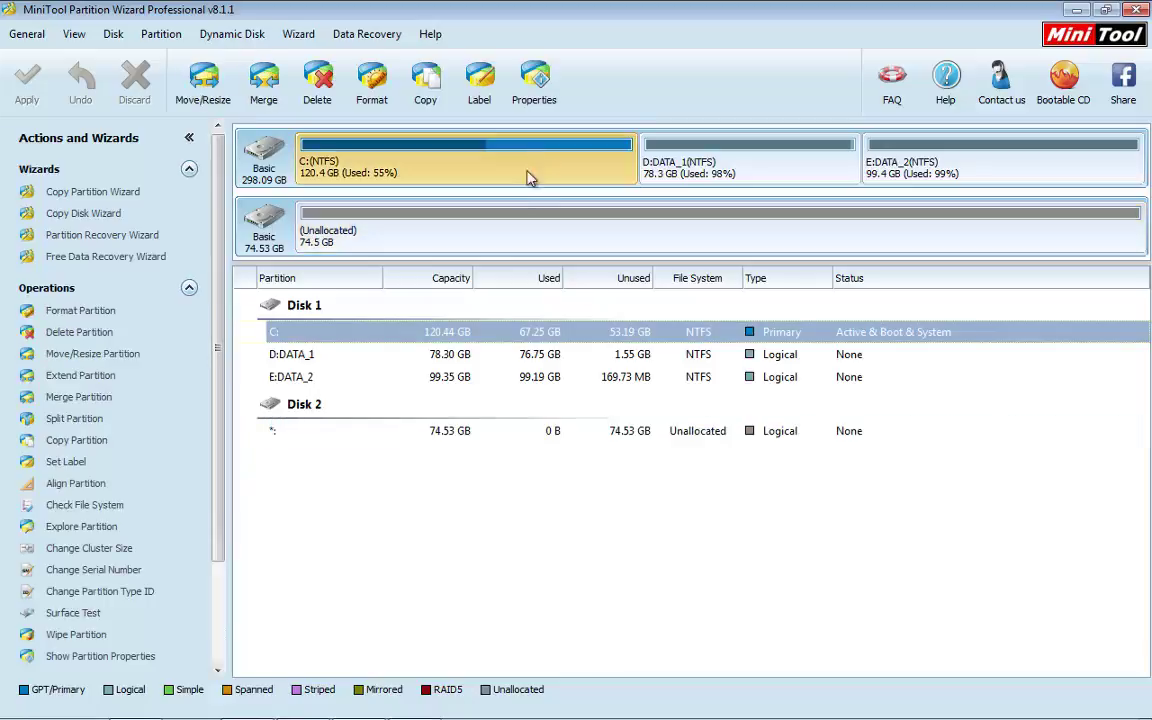
- Start a new partition in Disk 2's unallocated space, labelled "thee" and created as Primary
click(528, 233)
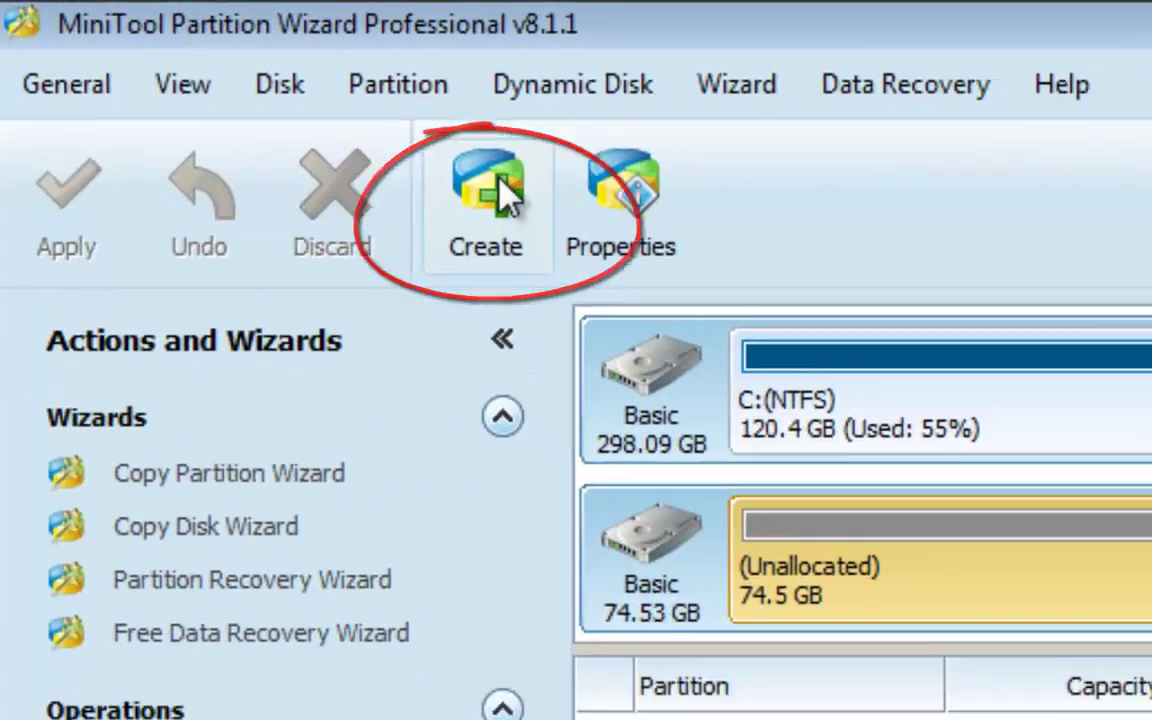
click(530, 215)
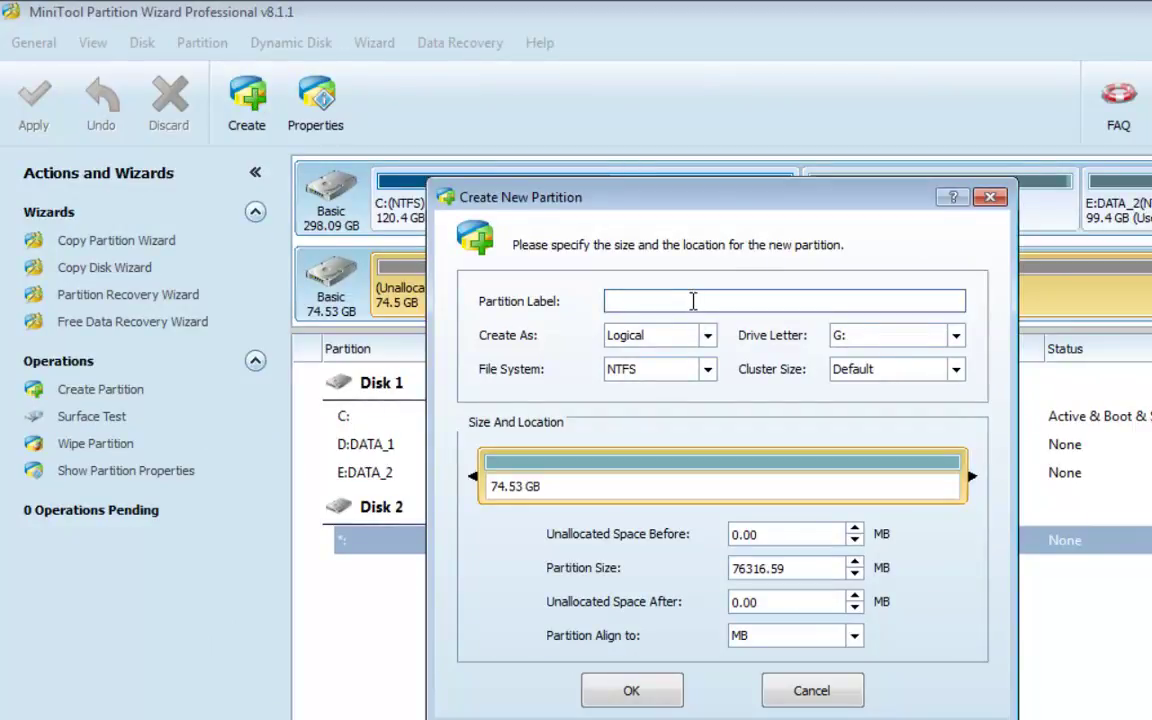
text(thee)
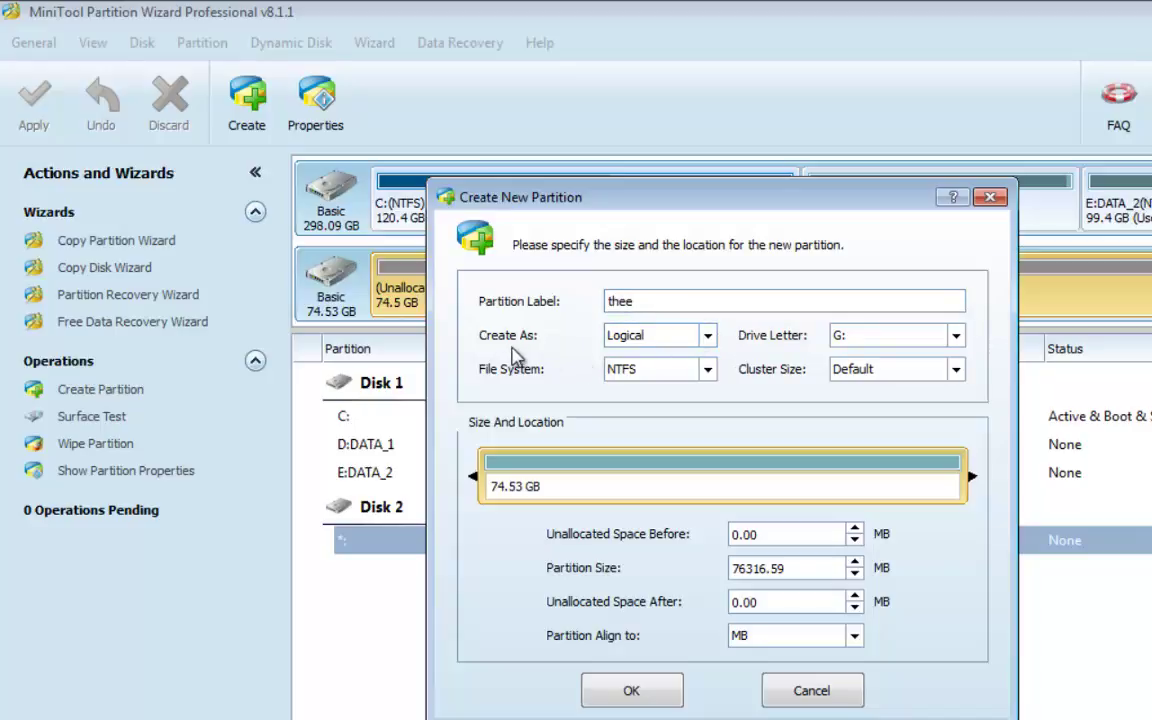
click(710, 340)
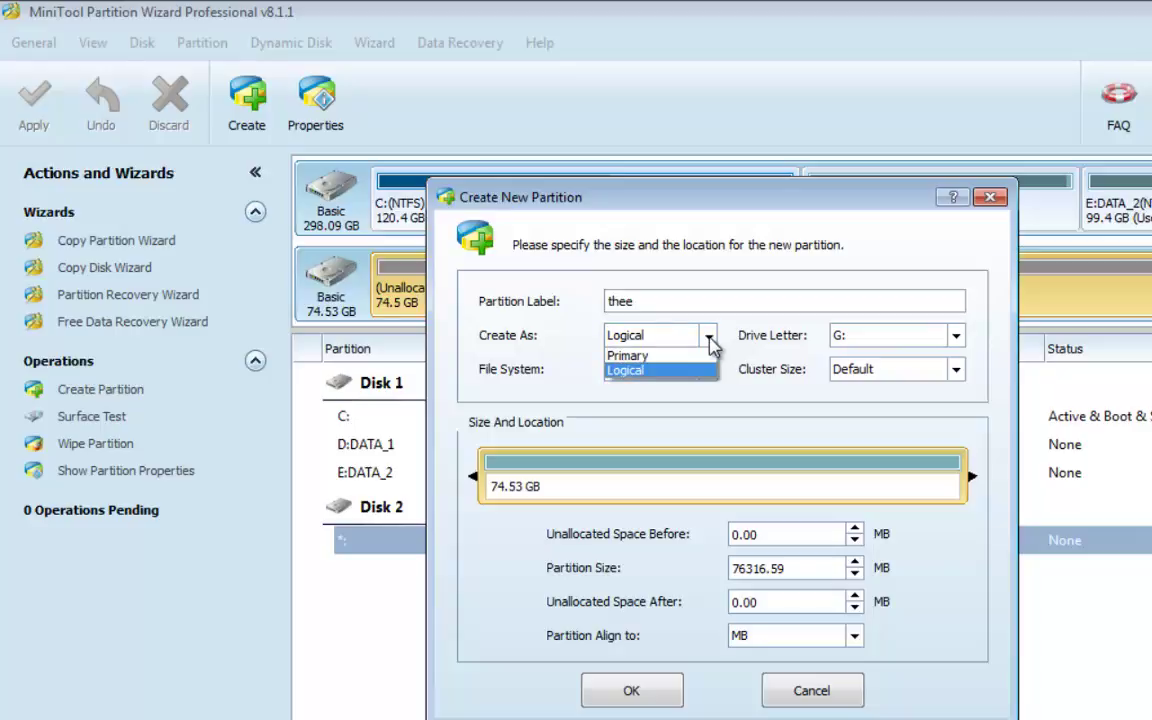
click(679, 357)
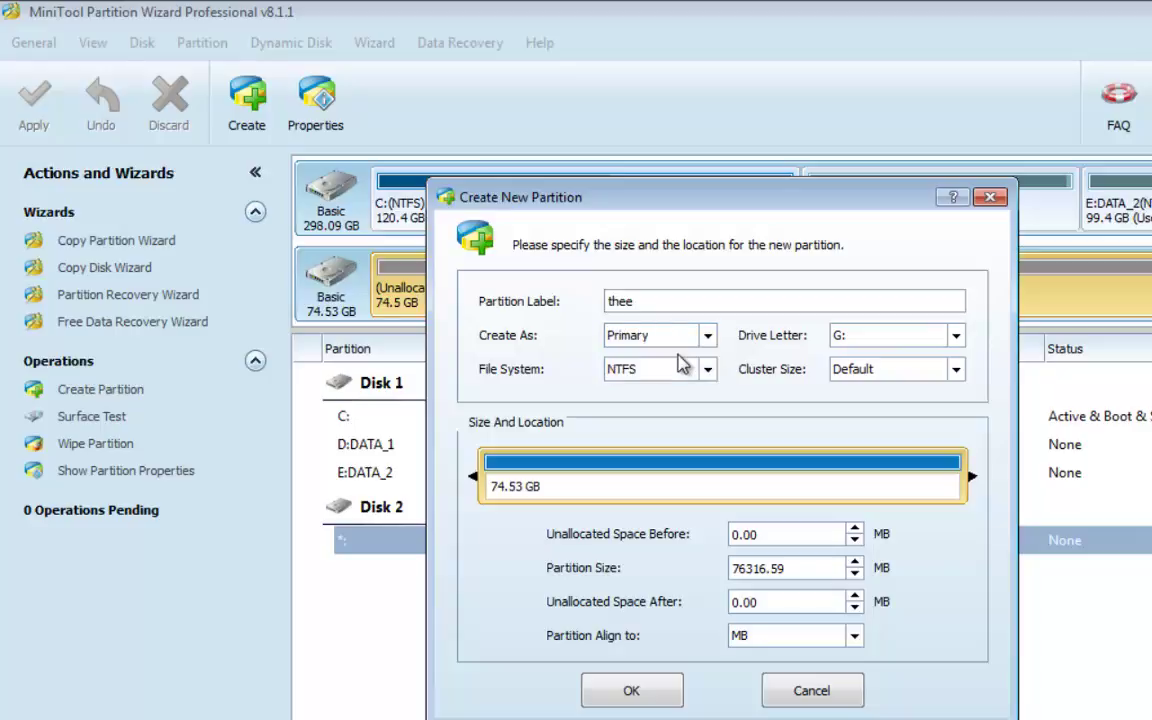
click(710, 340)
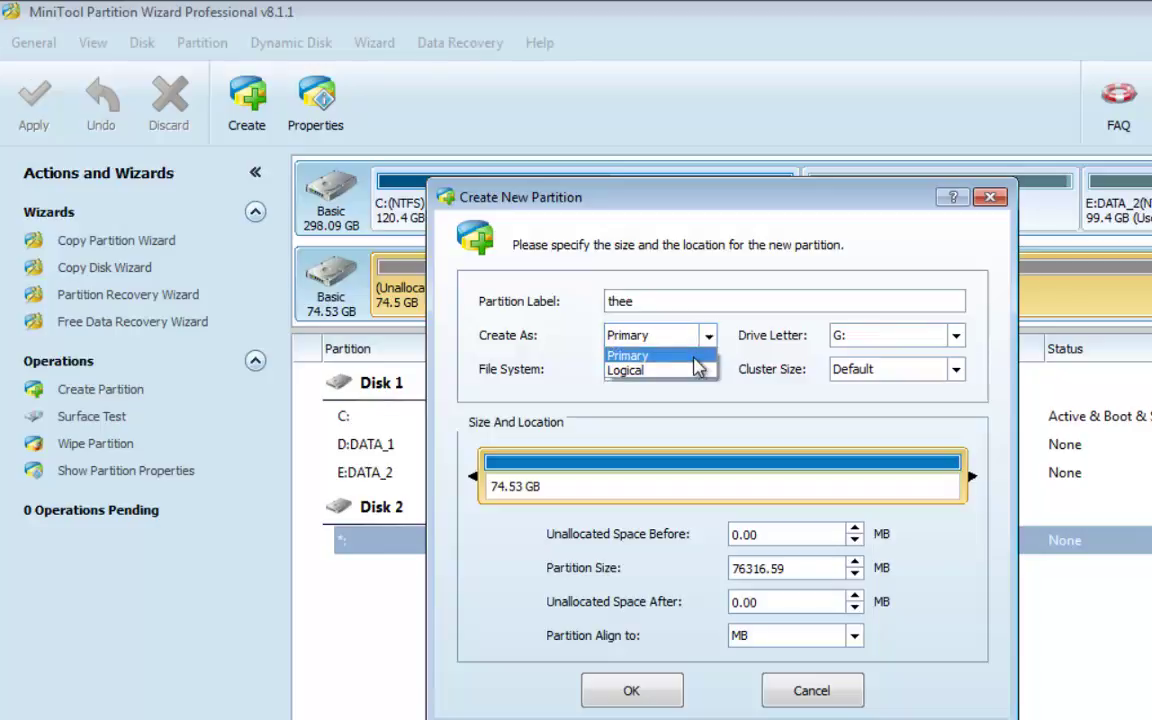
click(694, 358)
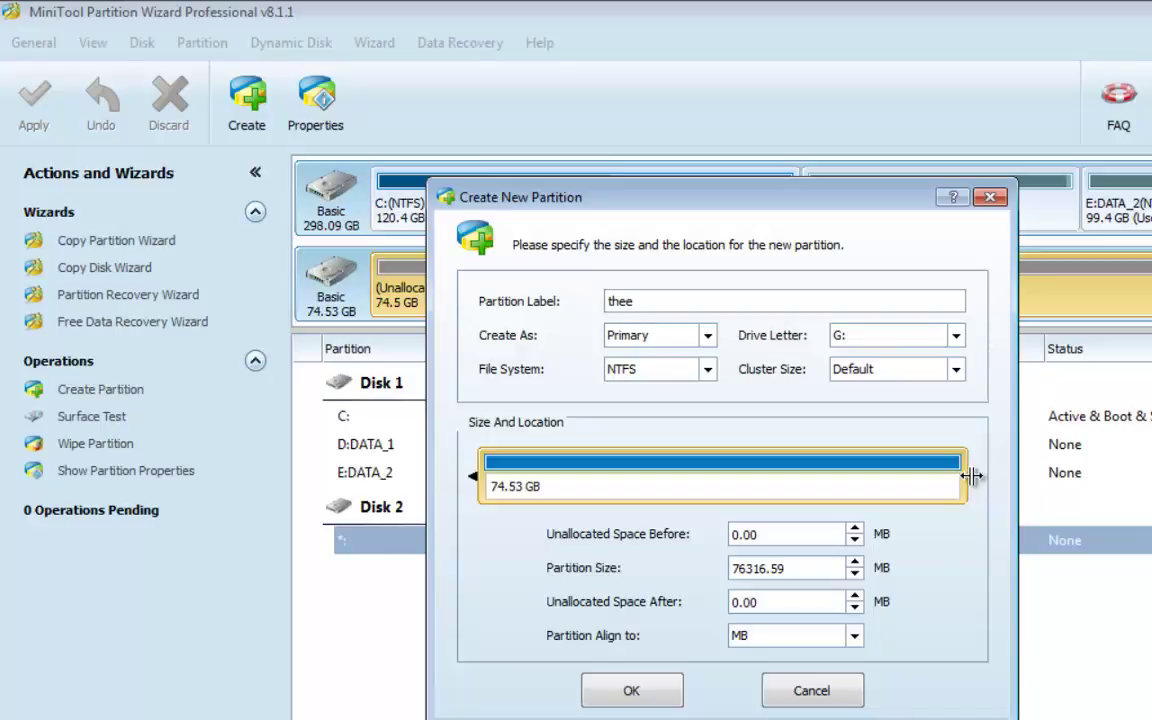
- Shrink the new "thee" partition to about 36.48 GB, leaving unallocated space after it, and accept the partition settings
drag(959, 470, 727, 466)
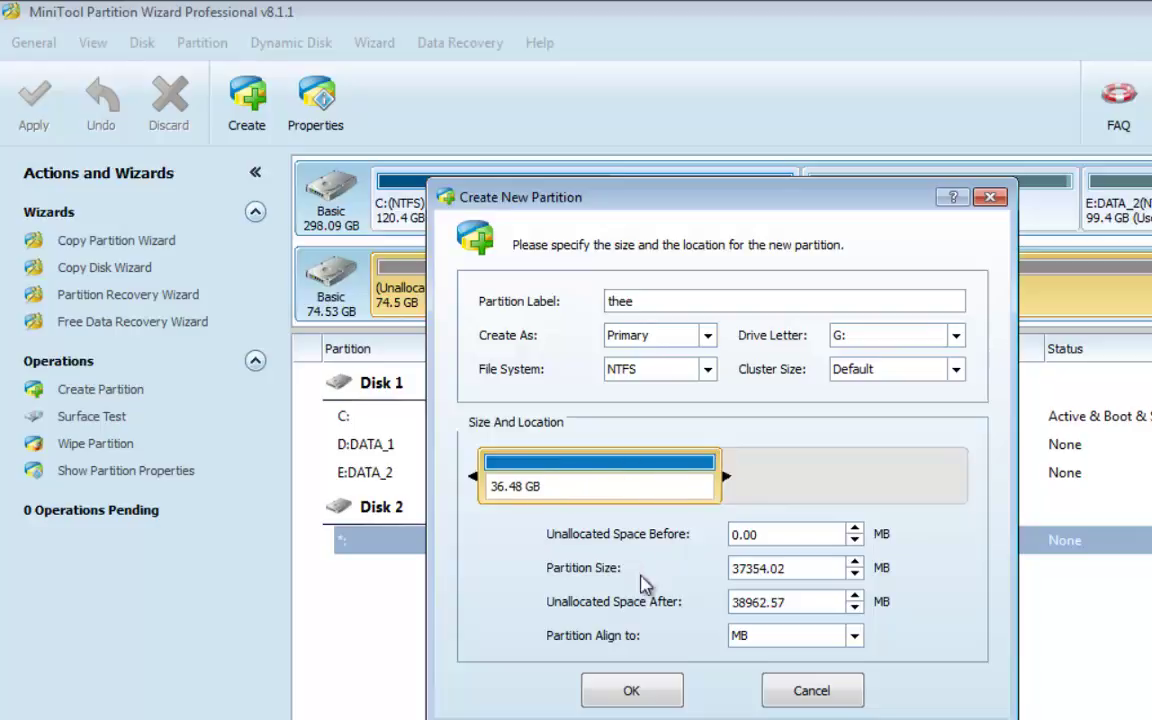
click(632, 692)
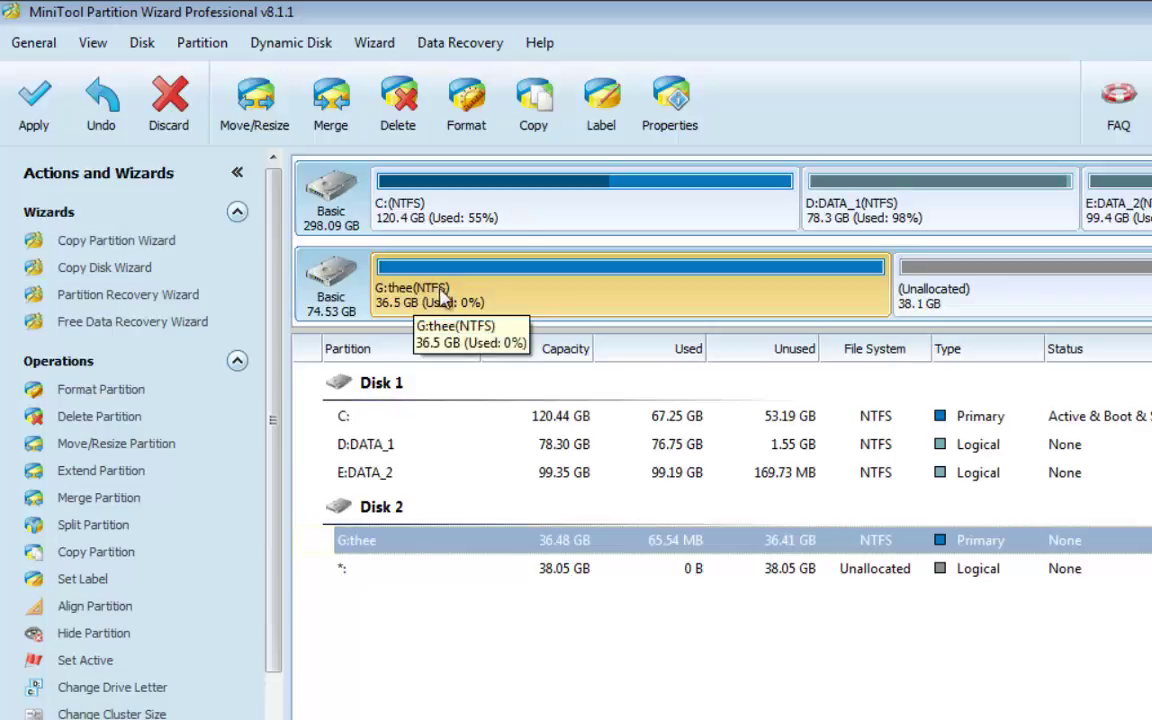
click(1068, 296)
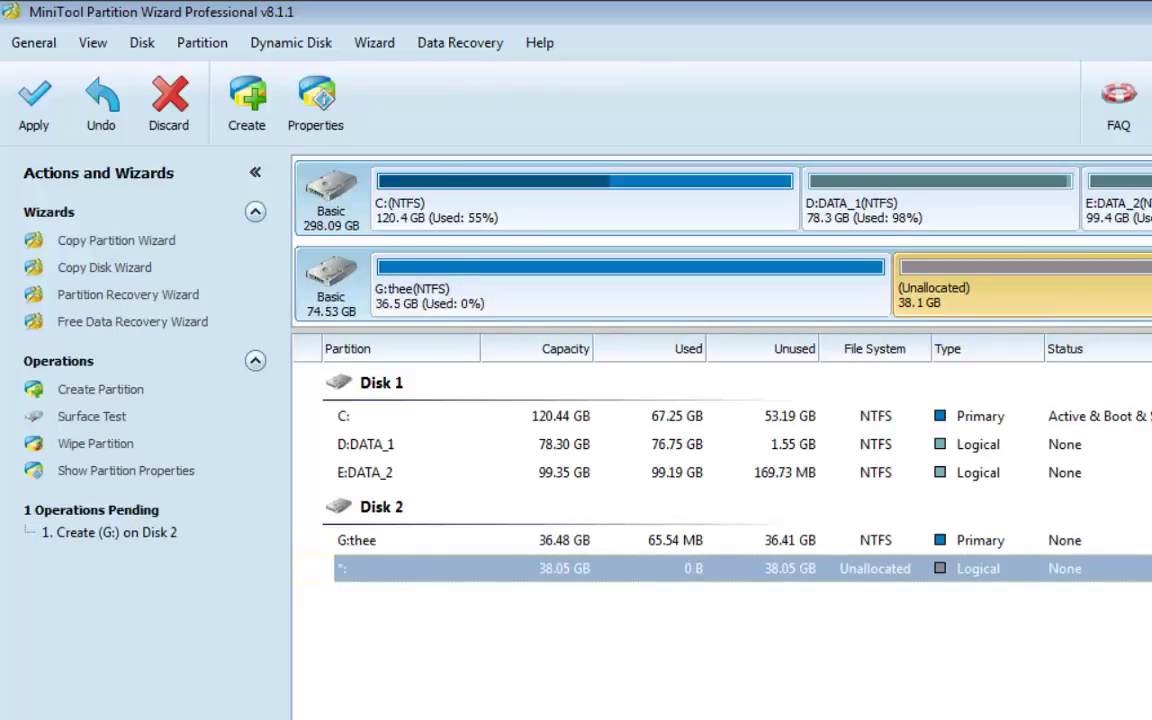
click(568, 288)
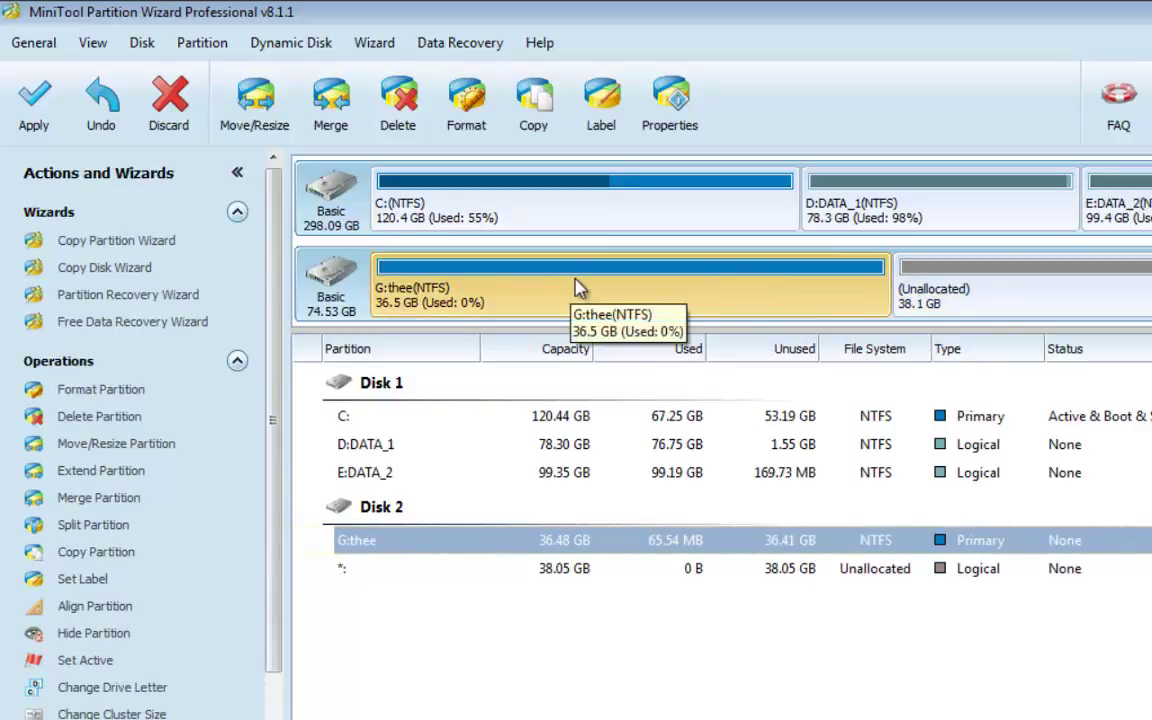
- Apply the pending creation of the "thee" partition on Disk 2
click(36, 118)
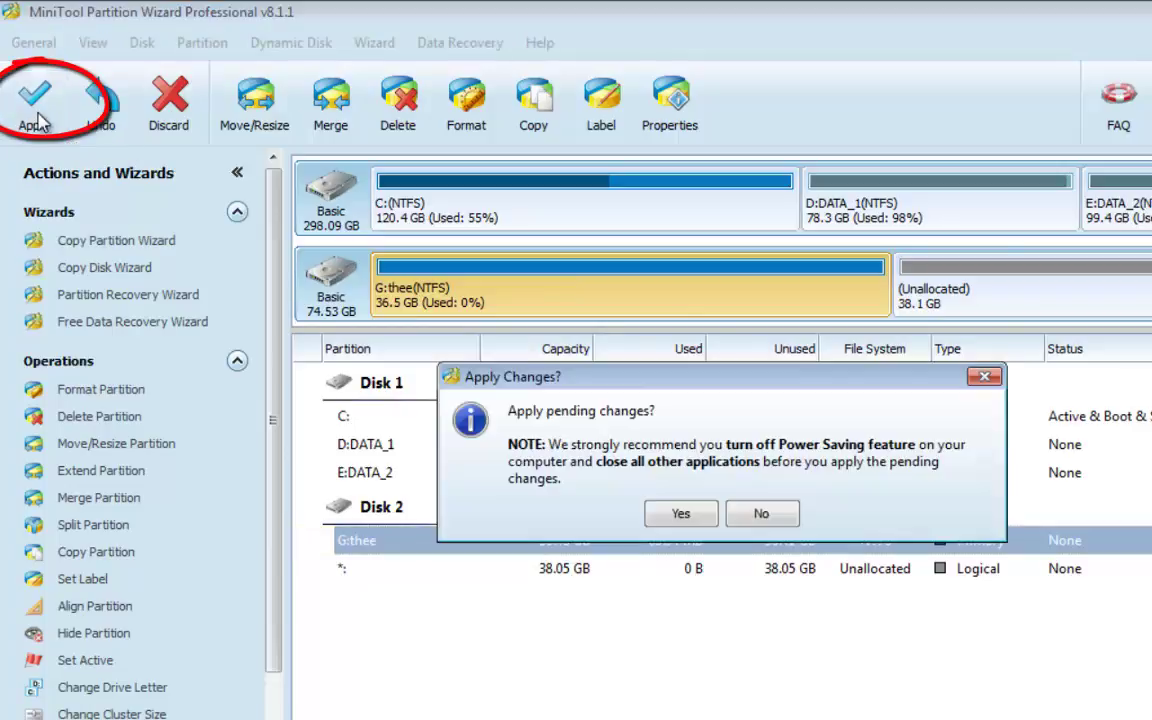
click(665, 514)
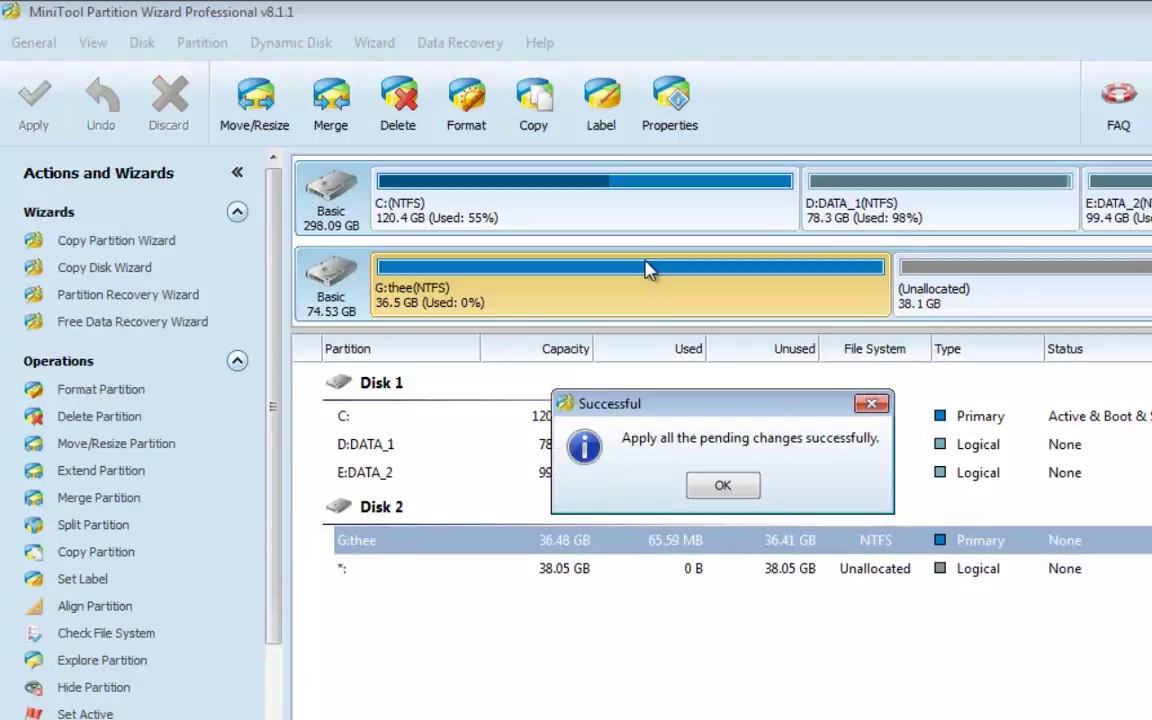
click(720, 487)
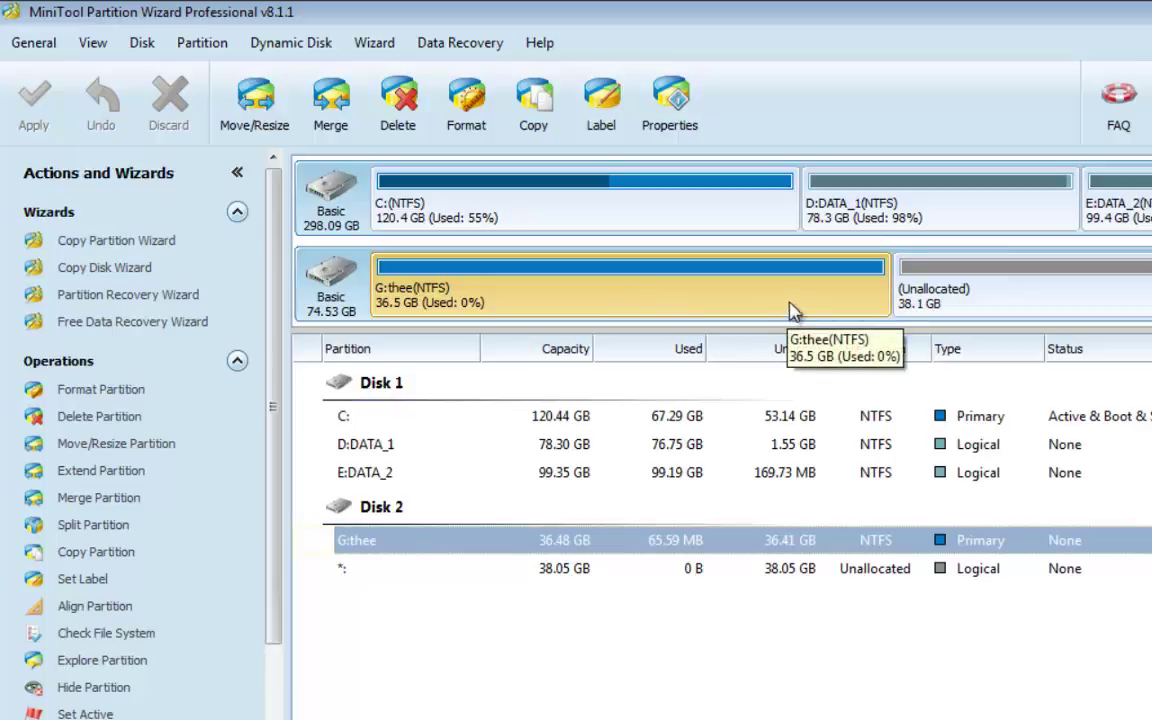
- Create a Logical NTFS partition labelled "data" with drive letter H: using all remaining unallocated space on Disk 2
click(972, 287)
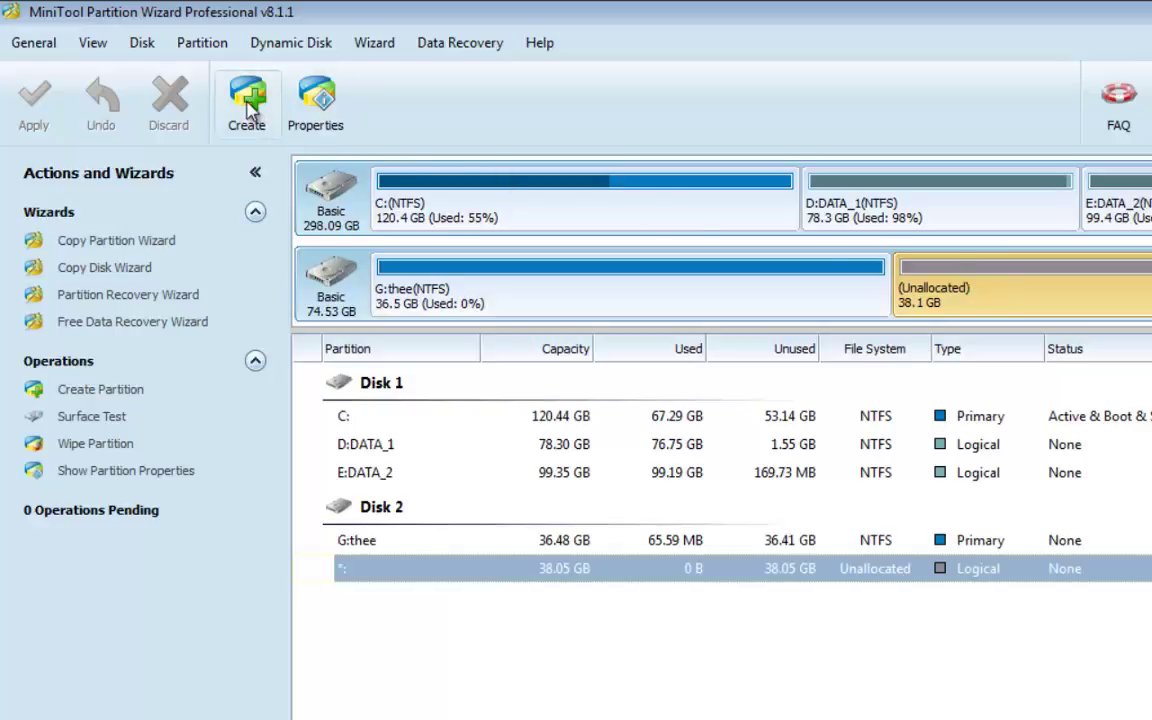
click(249, 111)
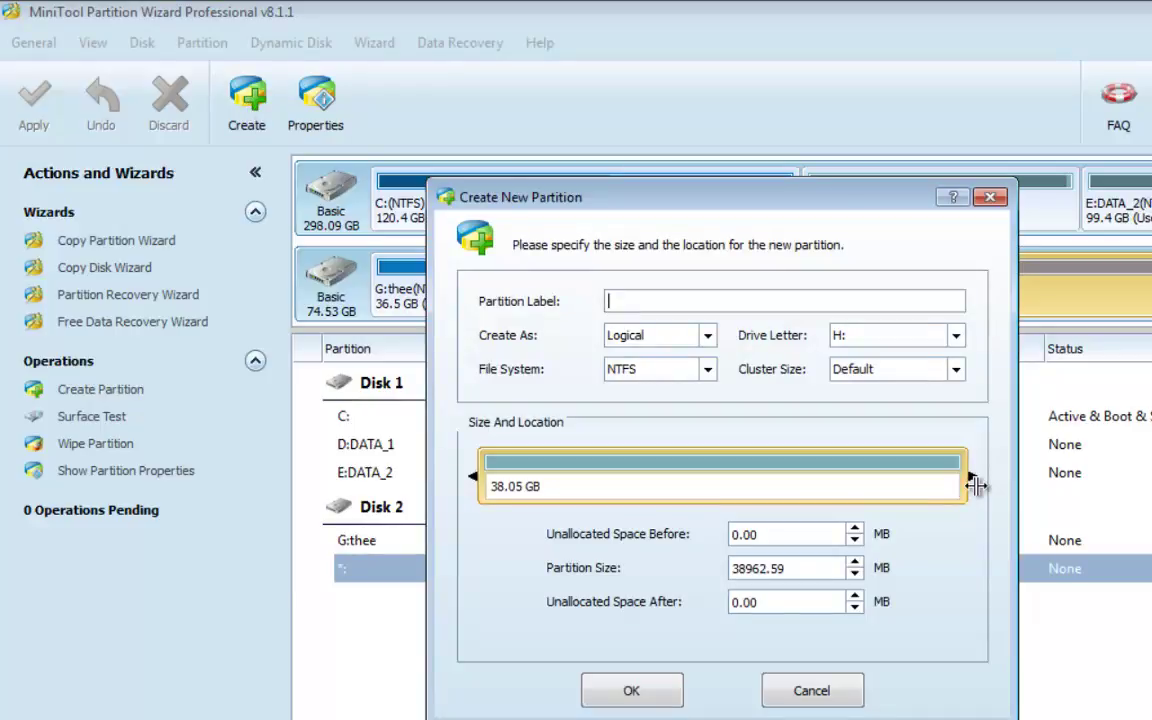
click(652, 300)
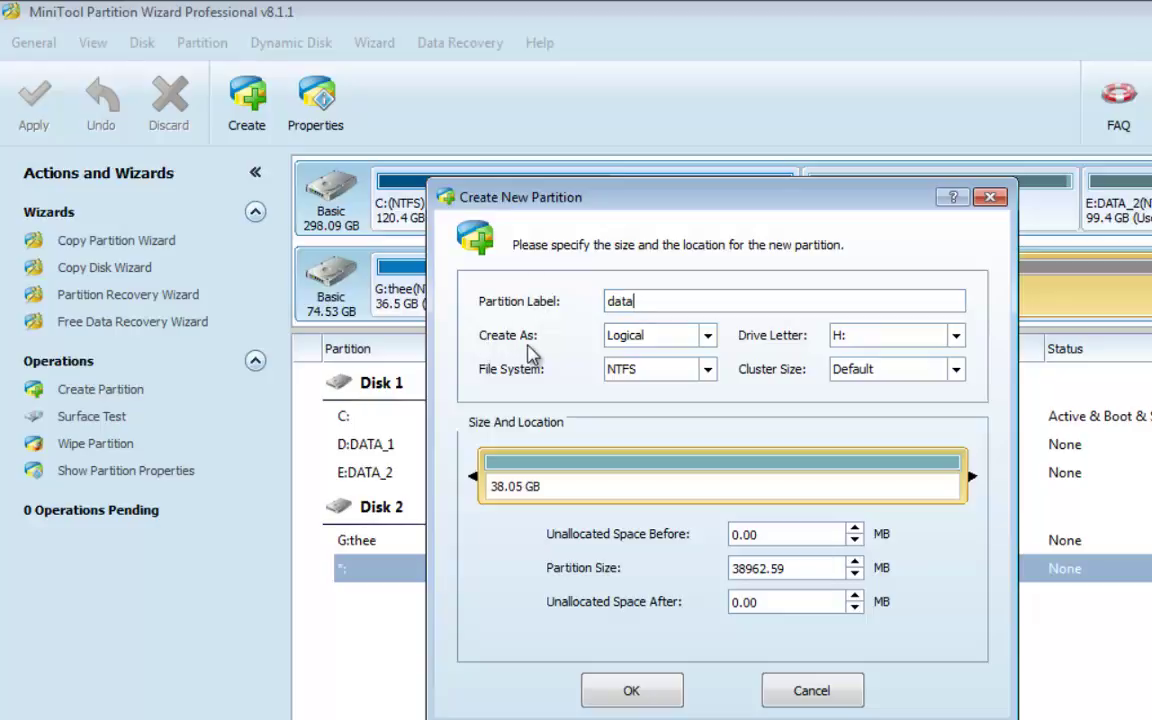
drag(715, 210, 850, 375)
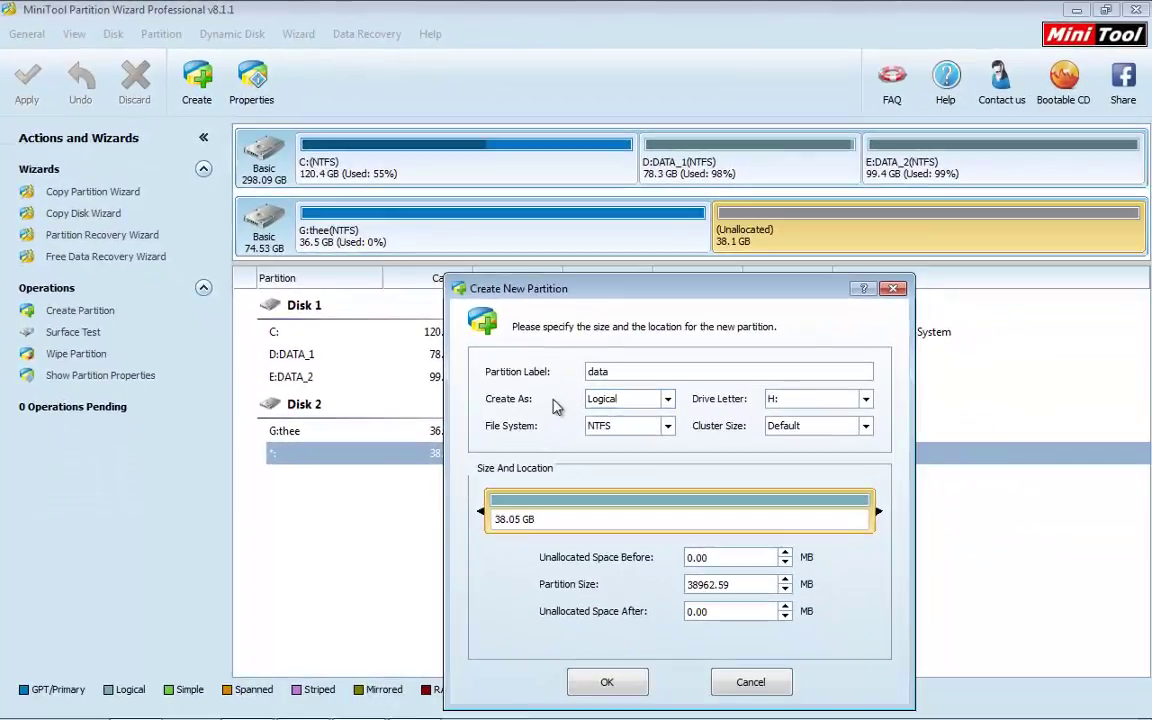
click(664, 400)
click(671, 401)
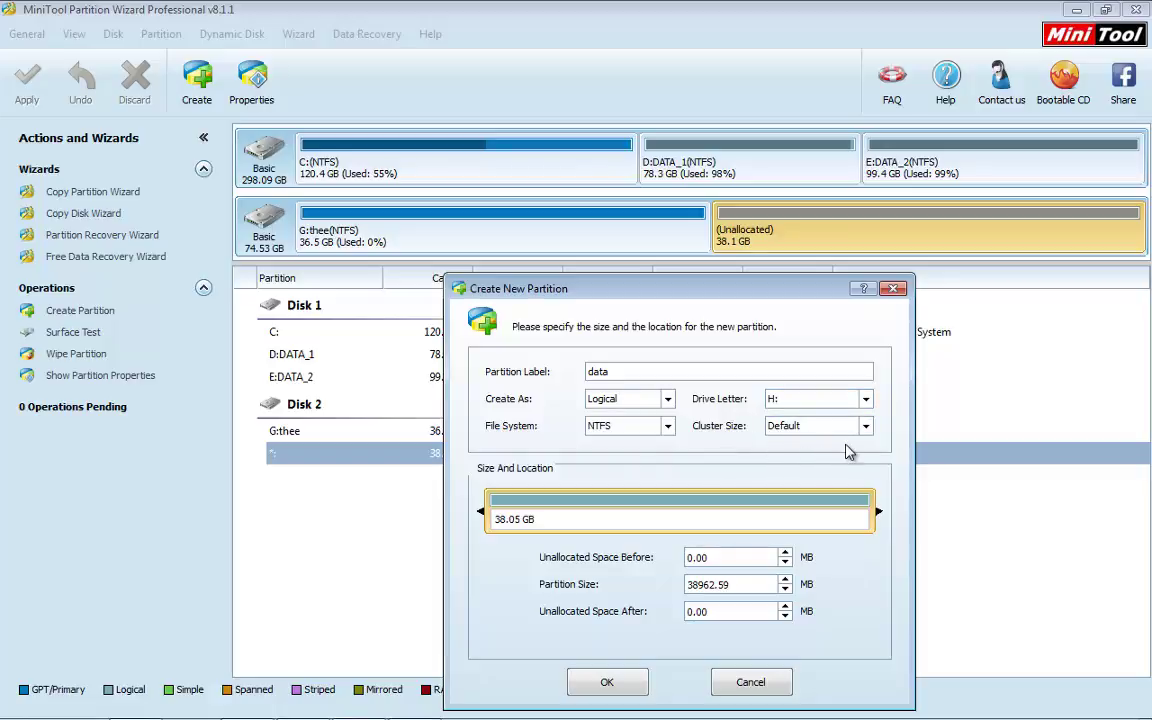
drag(663, 288, 654, 261)
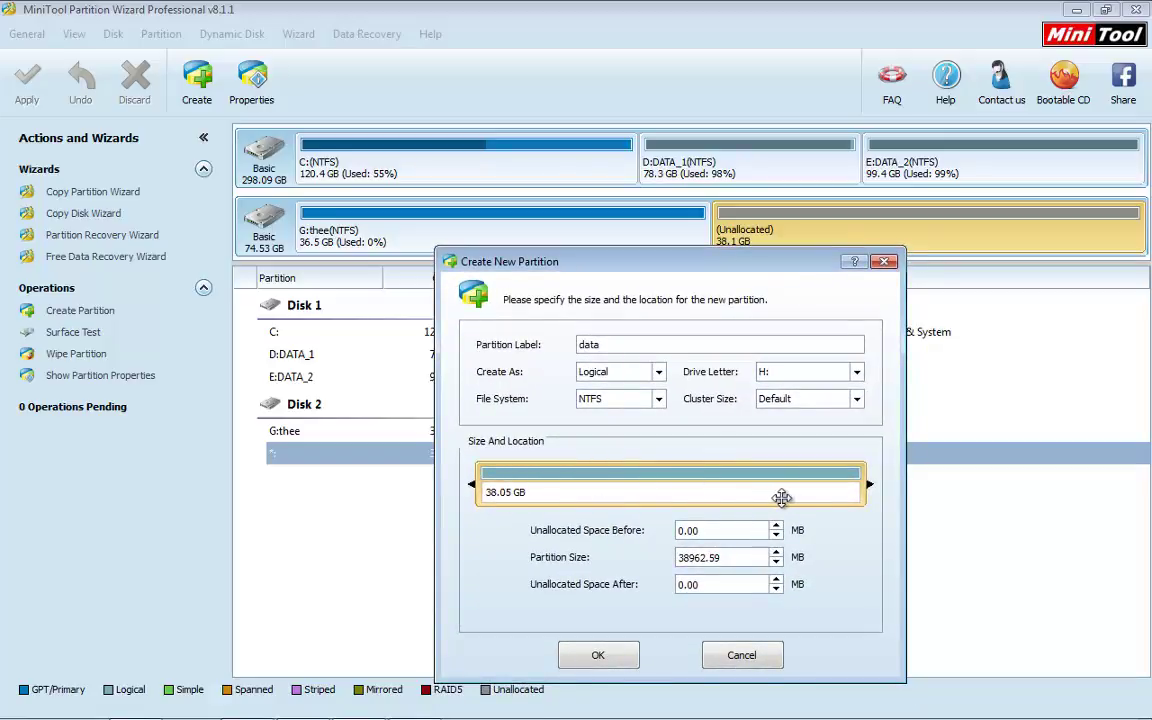
click(598, 655)
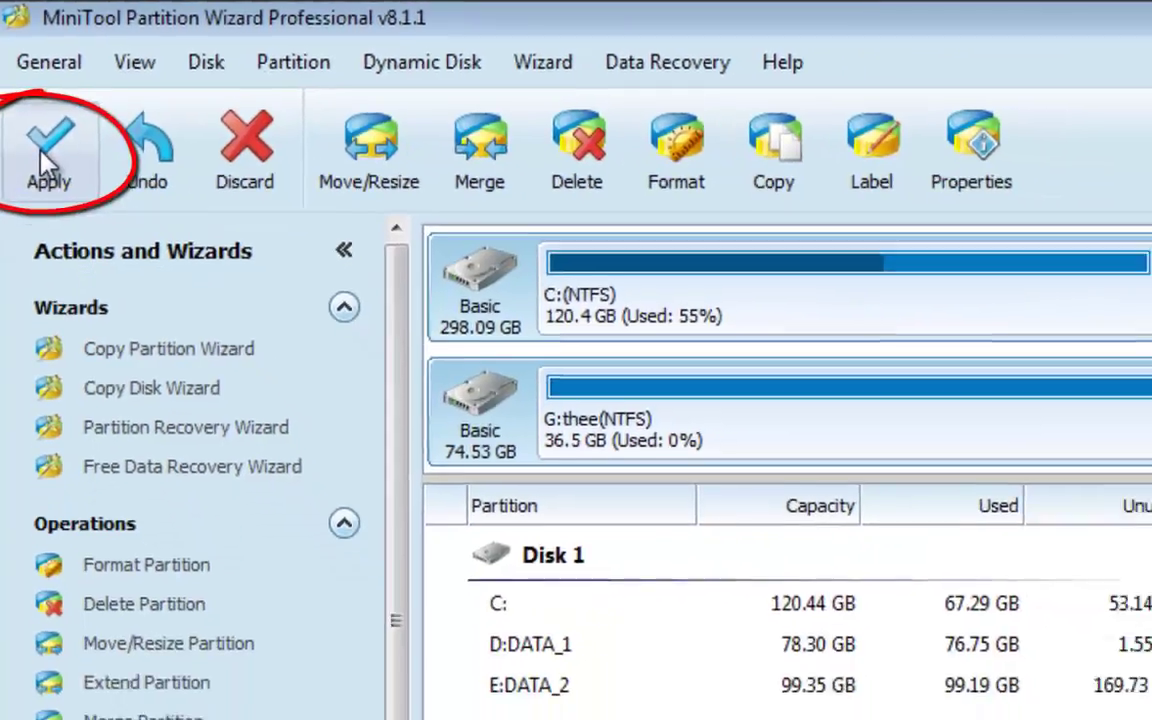
- Apply the pending creation of the "data" partition and select the "thee" partition on Disk 2
click(48, 152)
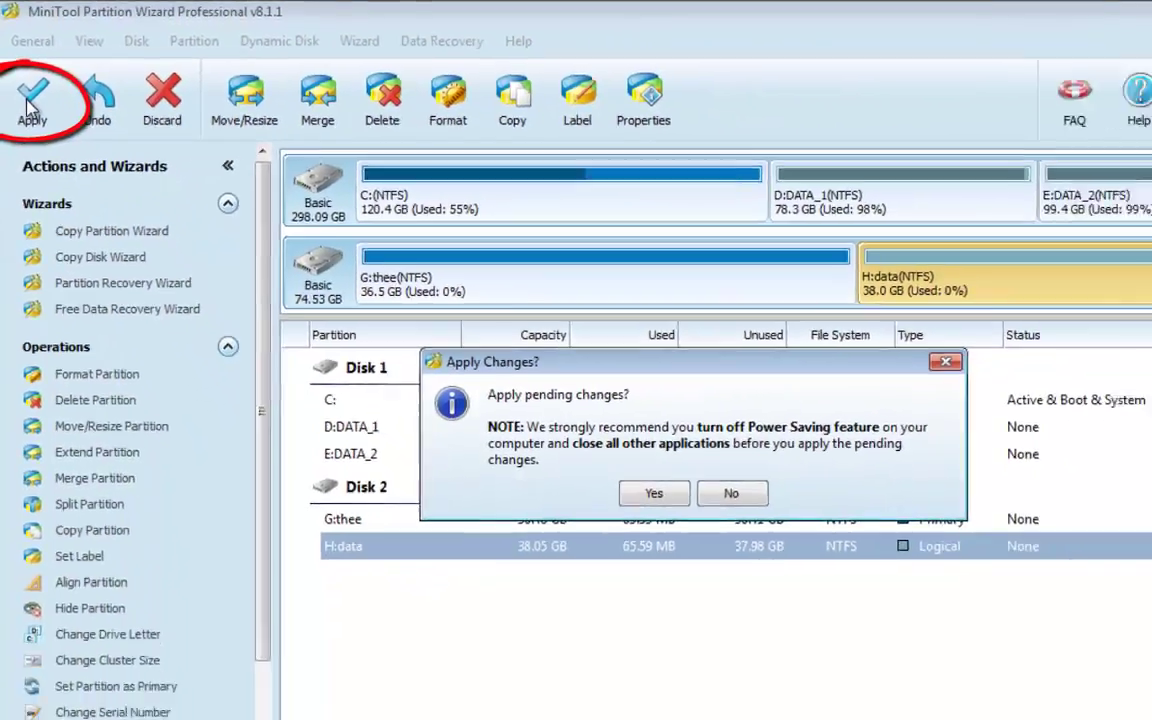
click(543, 481)
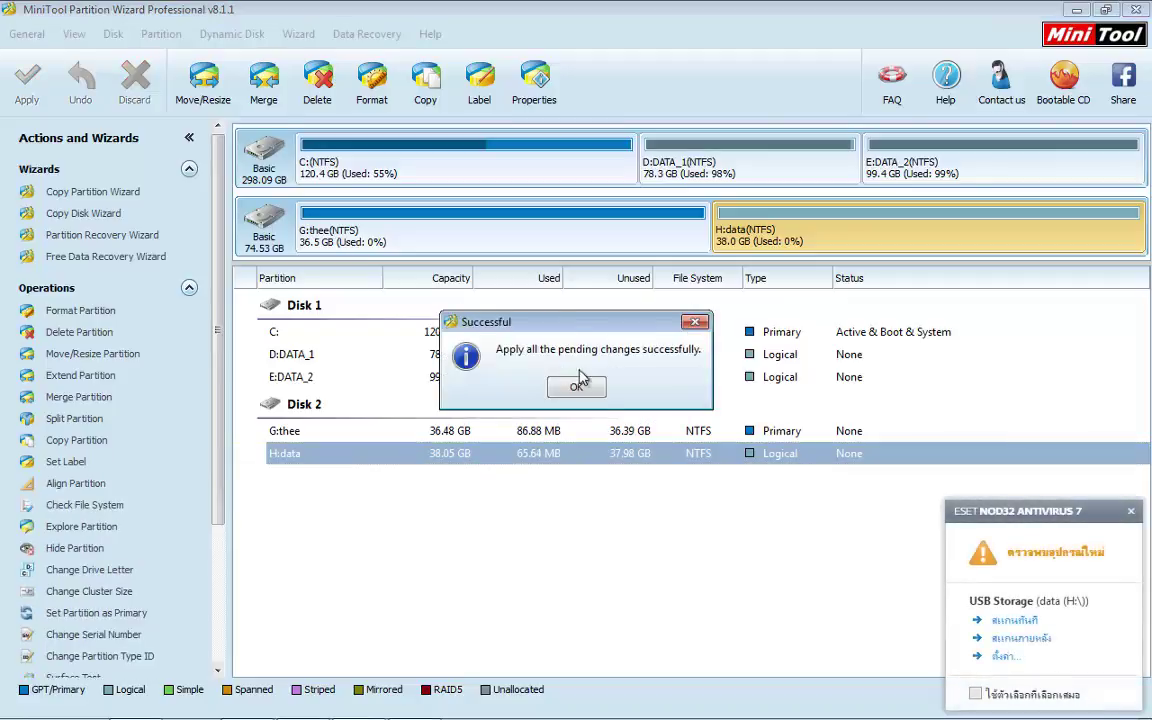
click(580, 387)
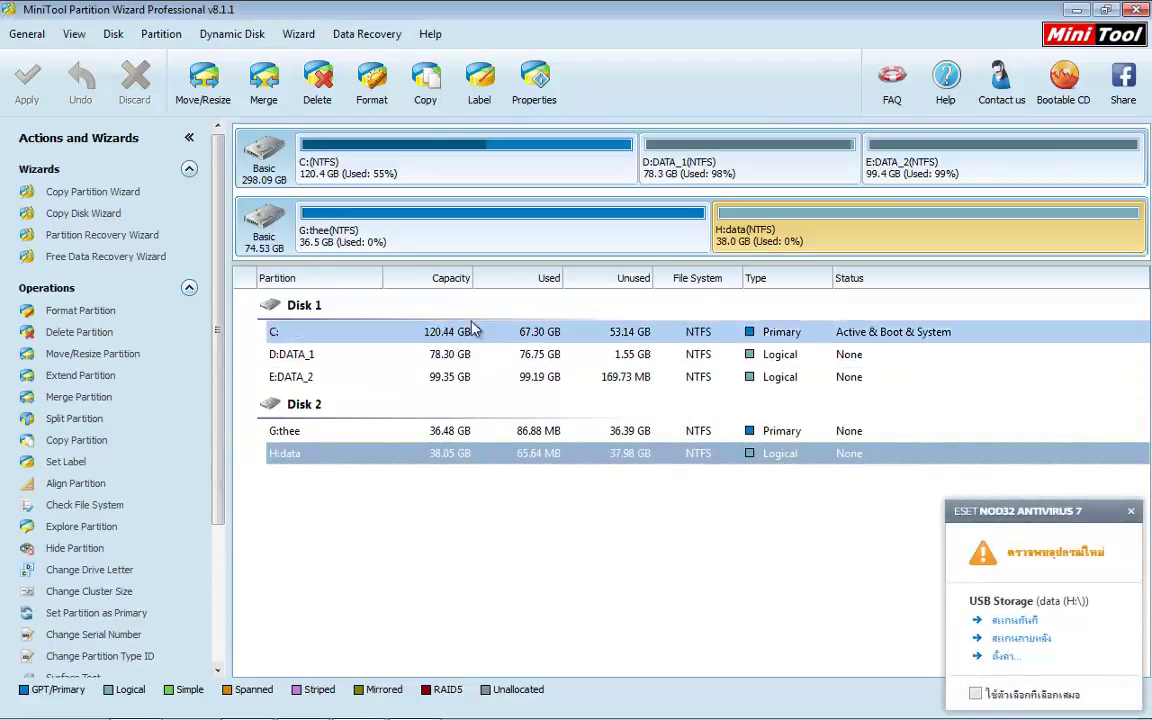
click(445, 219)
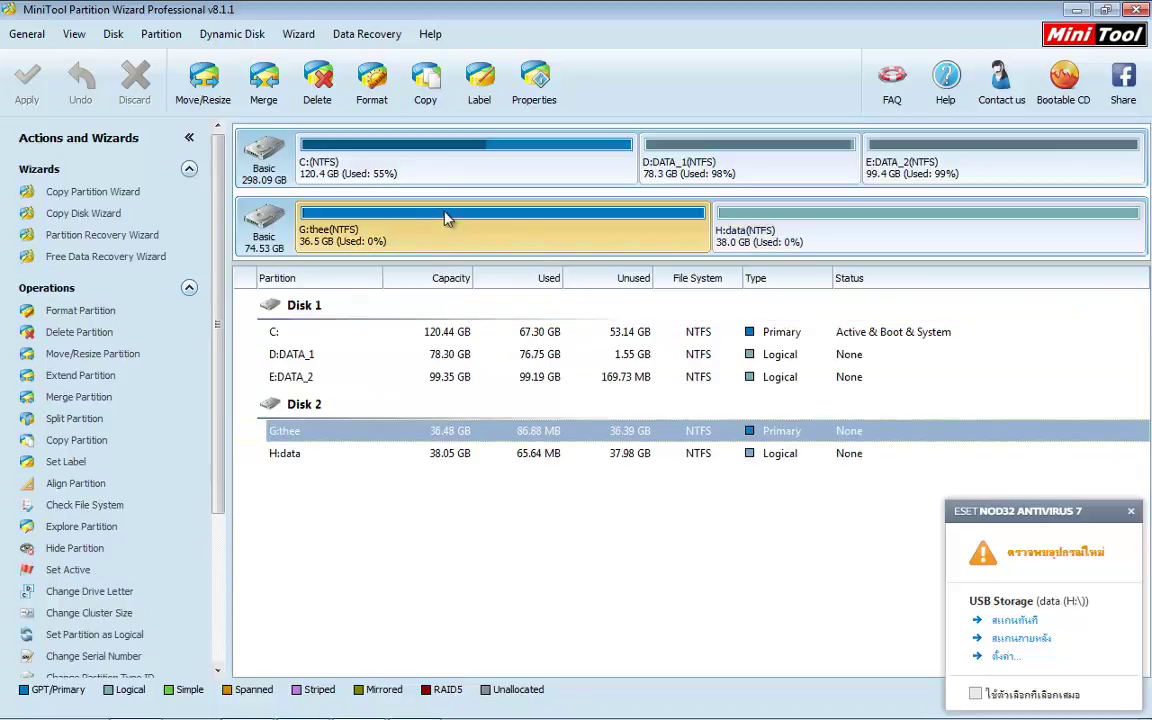
click(720, 240)
click(597, 226)
right_click(420, 232)
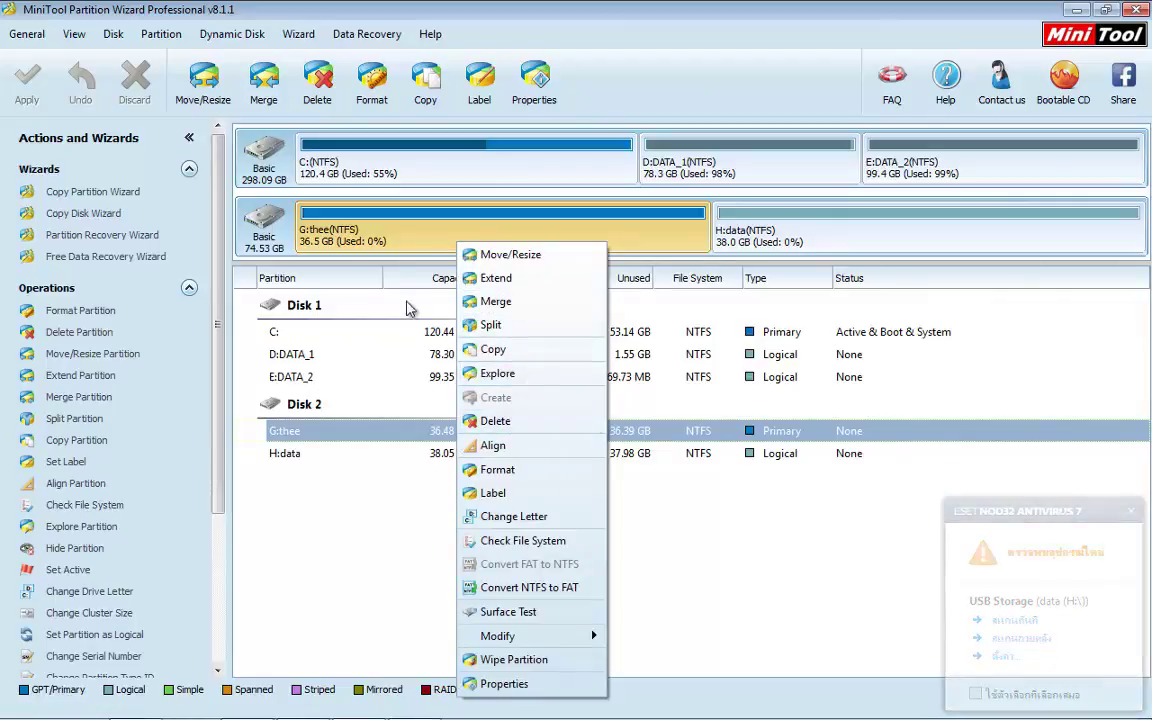
click(388, 244)
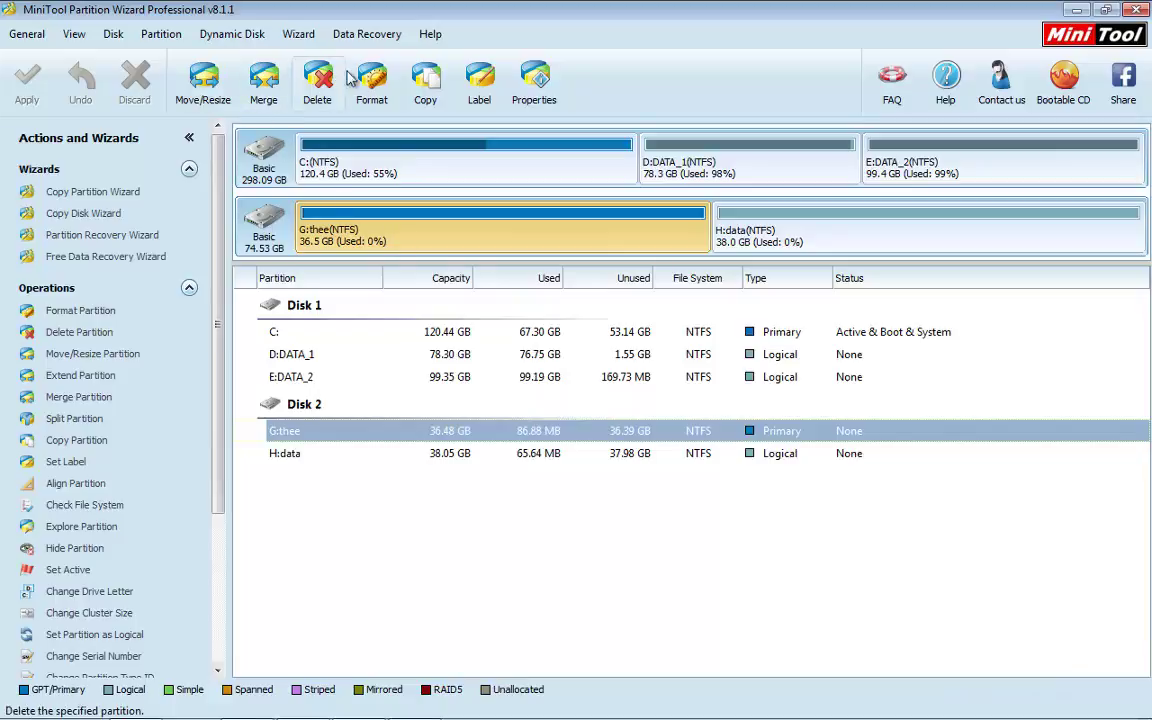
- Set the "thee" partition on Disk 2 to be formatted as NTFS with the default cluster size, keeping its label
right_click(403, 209)
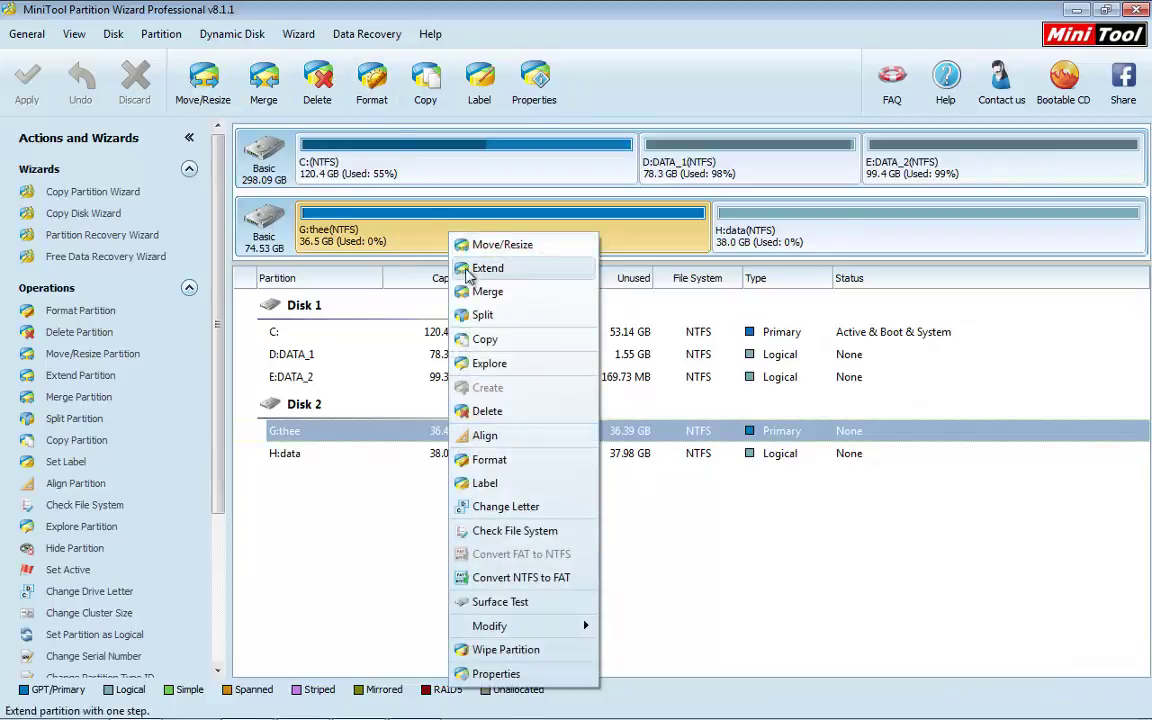
click(490, 461)
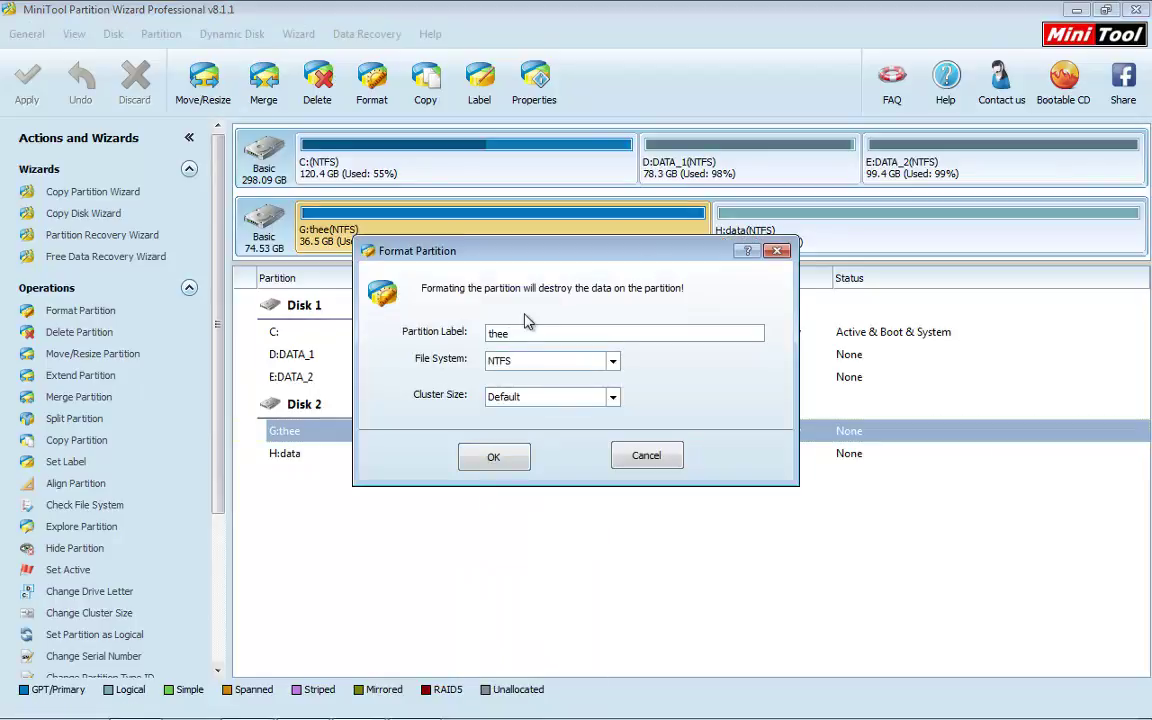
click(497, 459)
- Set the "data" partition on Disk 2 to be formatted as NTFS with the default cluster size, keeping its label
click(836, 226)
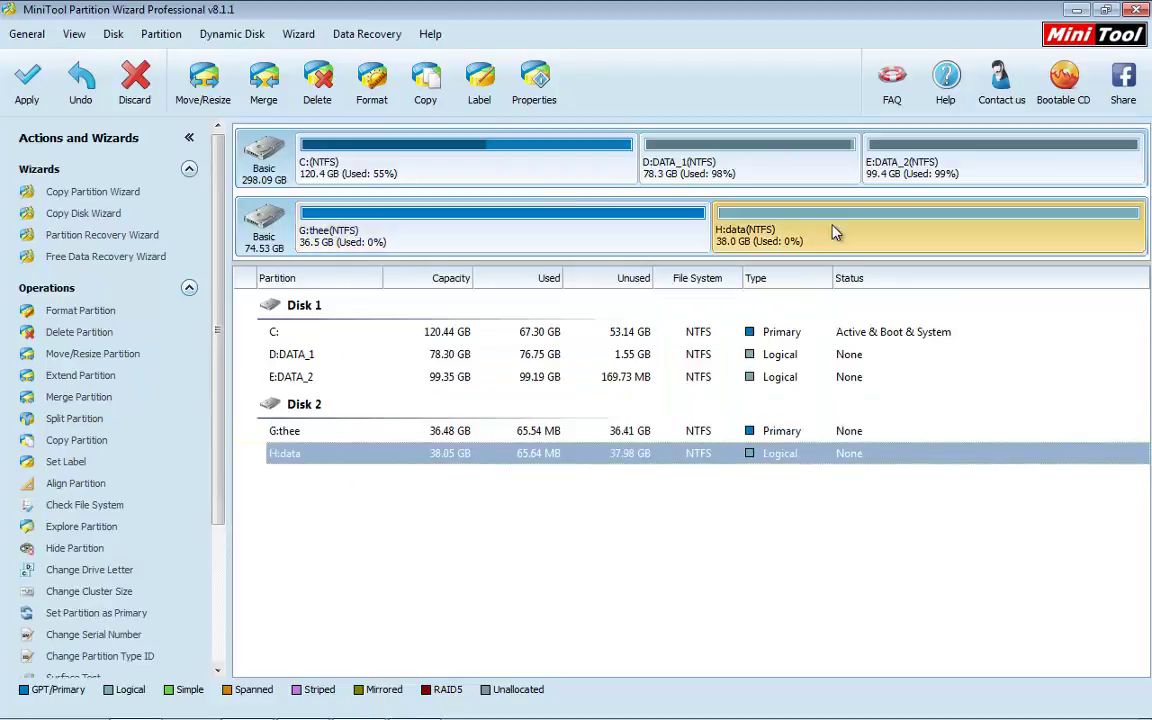
right_click(836, 226)
click(868, 452)
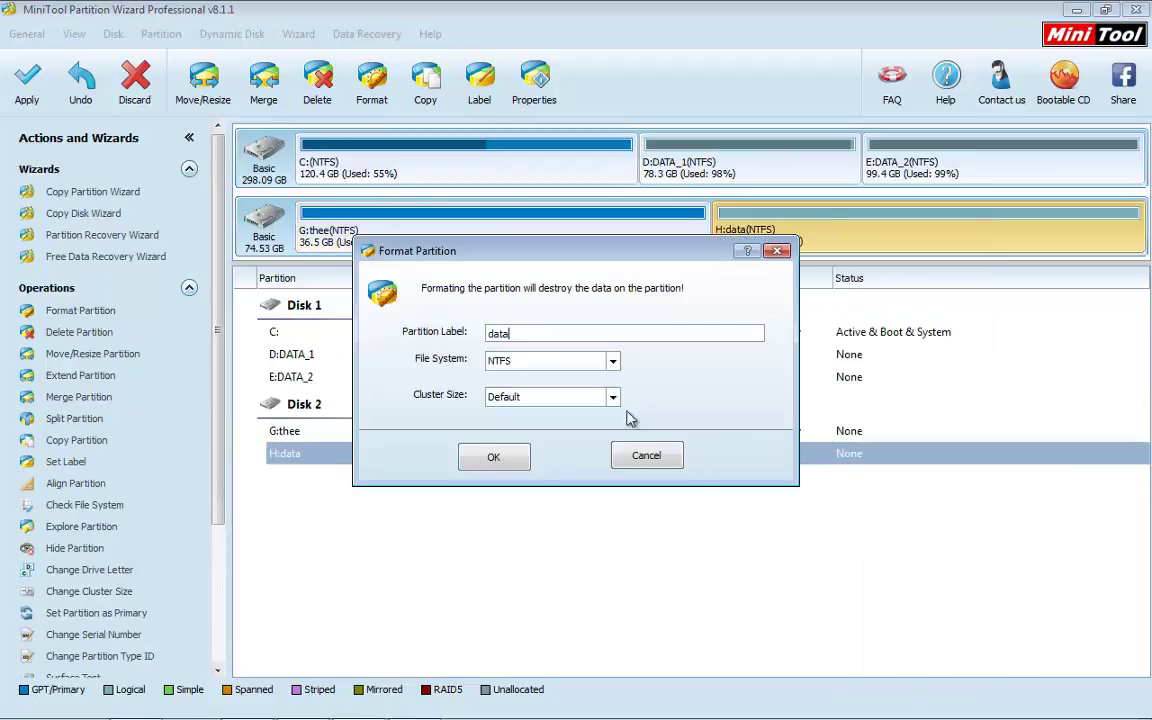
click(497, 456)
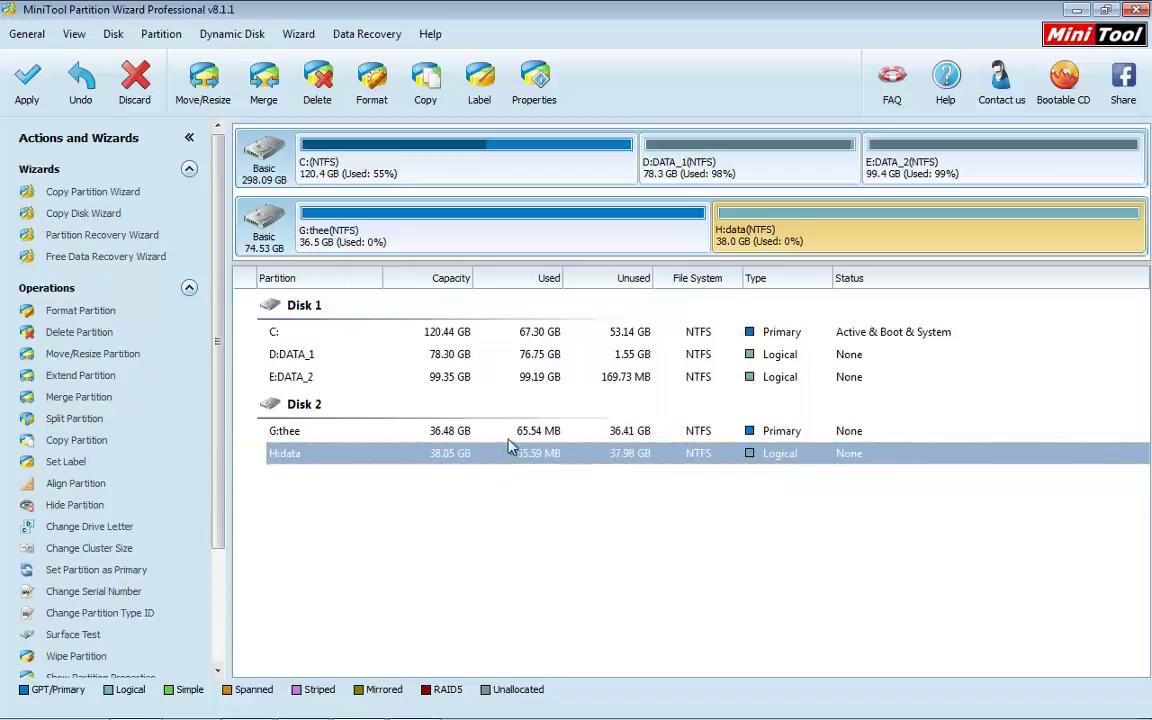
- Apply the pending formatting of the "thee" and "data" partitions
click(26, 85)
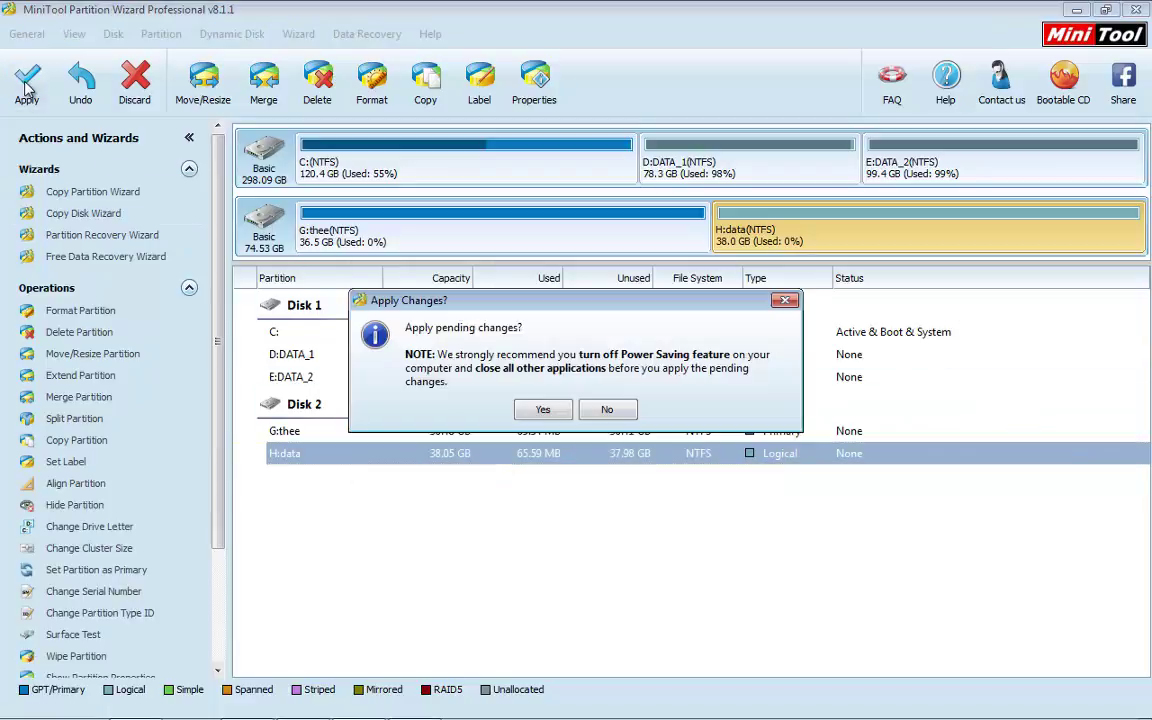
click(540, 407)
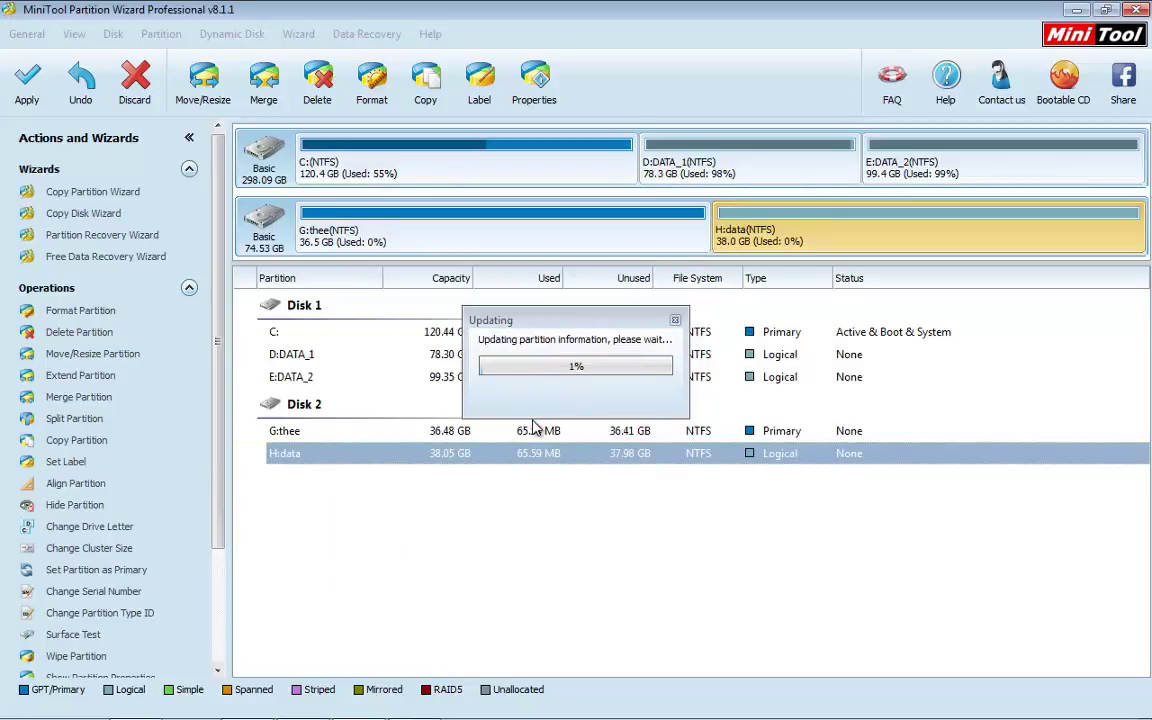
click(579, 386)
click(527, 234)
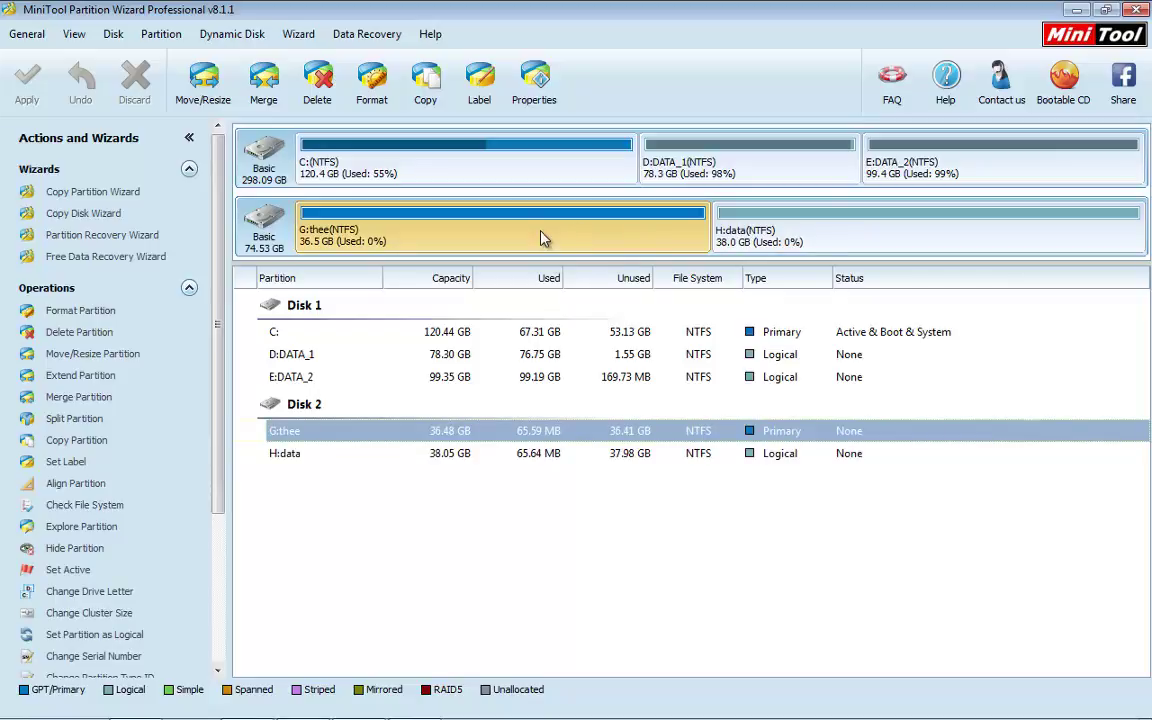
right_click(484, 233)
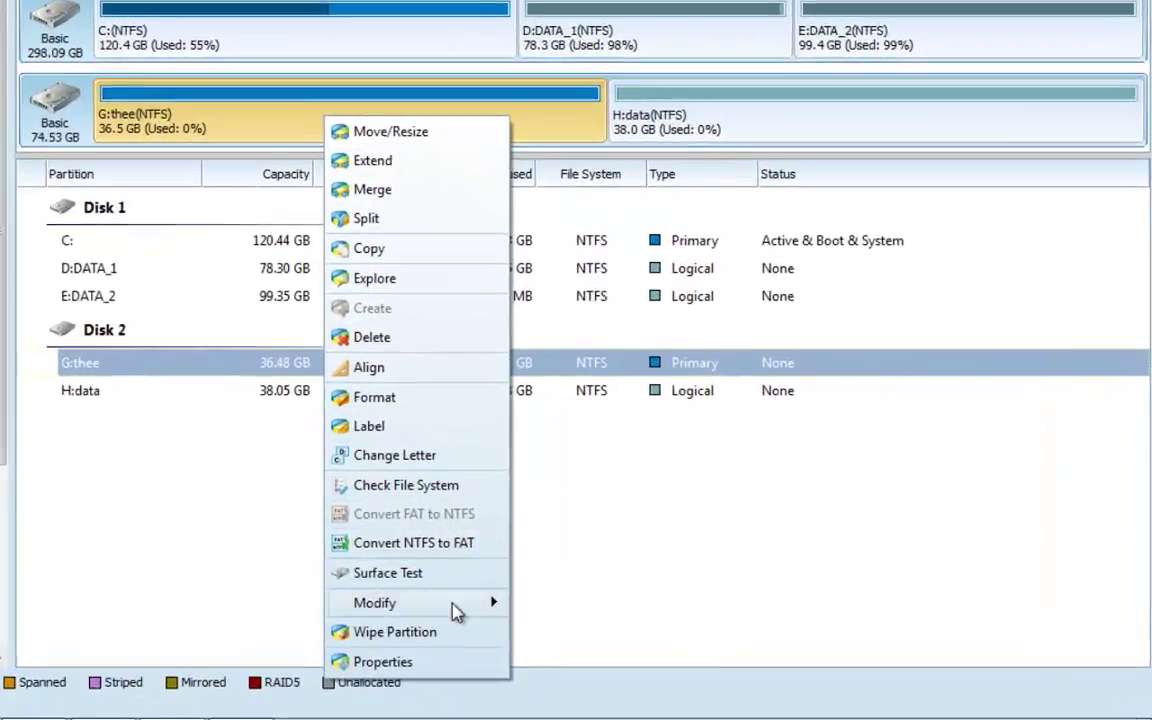
mouse_move(590, 632)
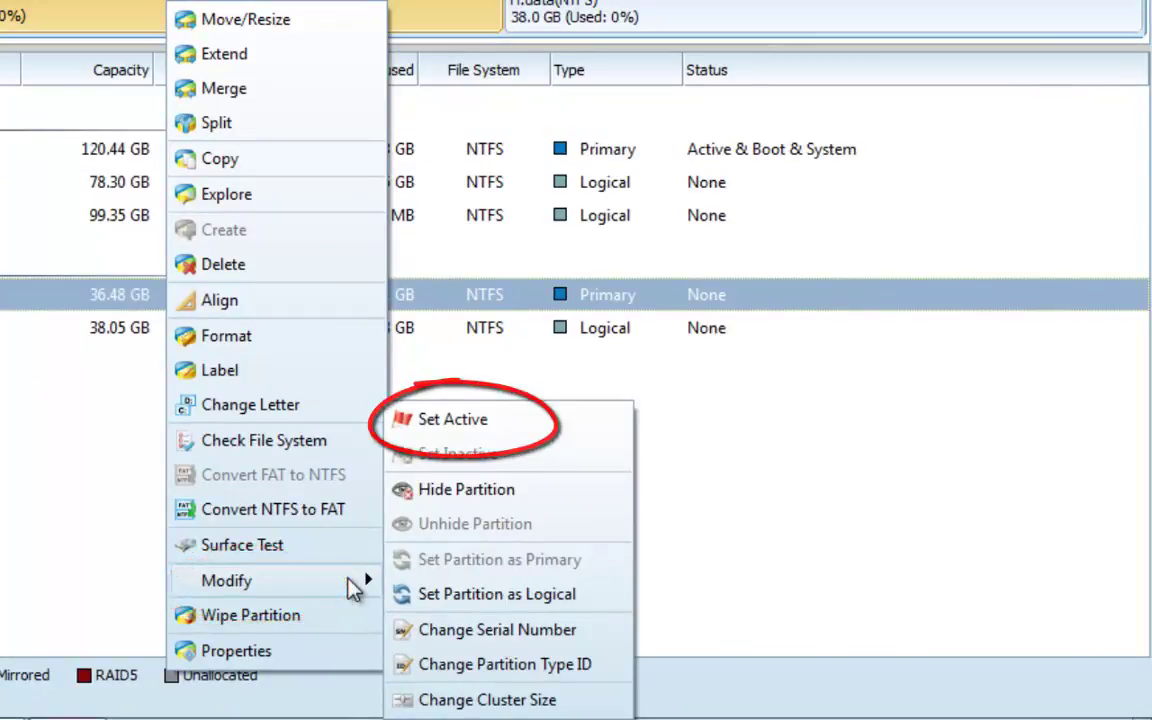
click(14, 485)
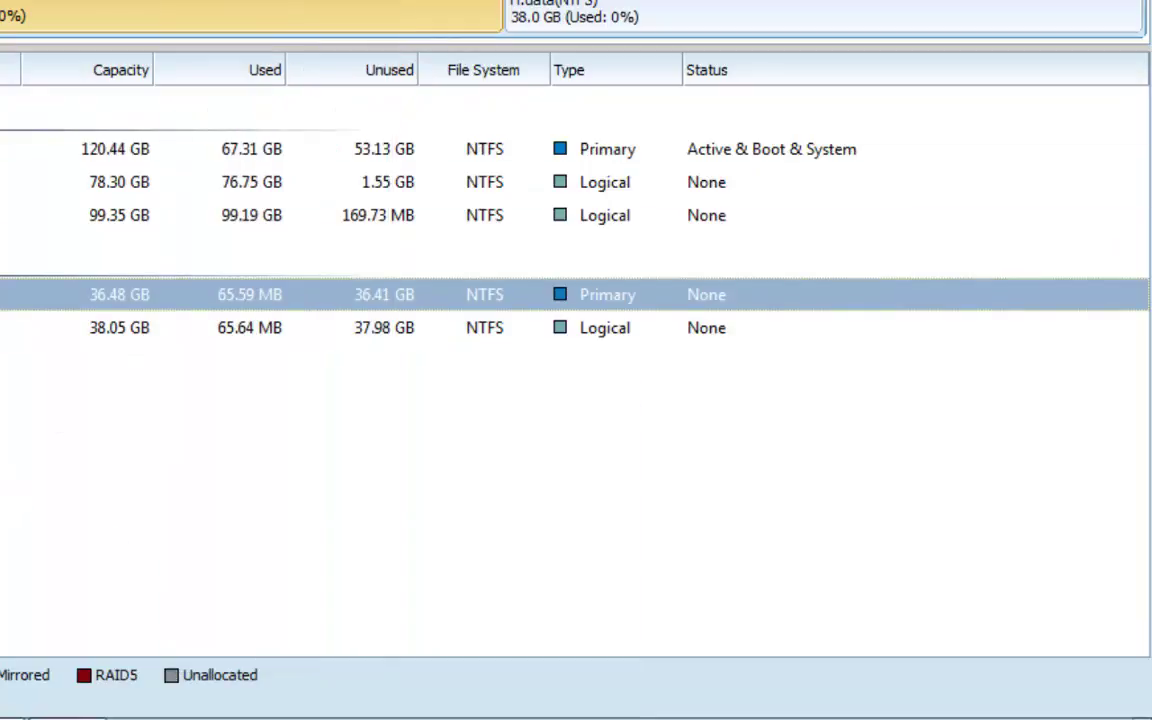
click(60, 148)
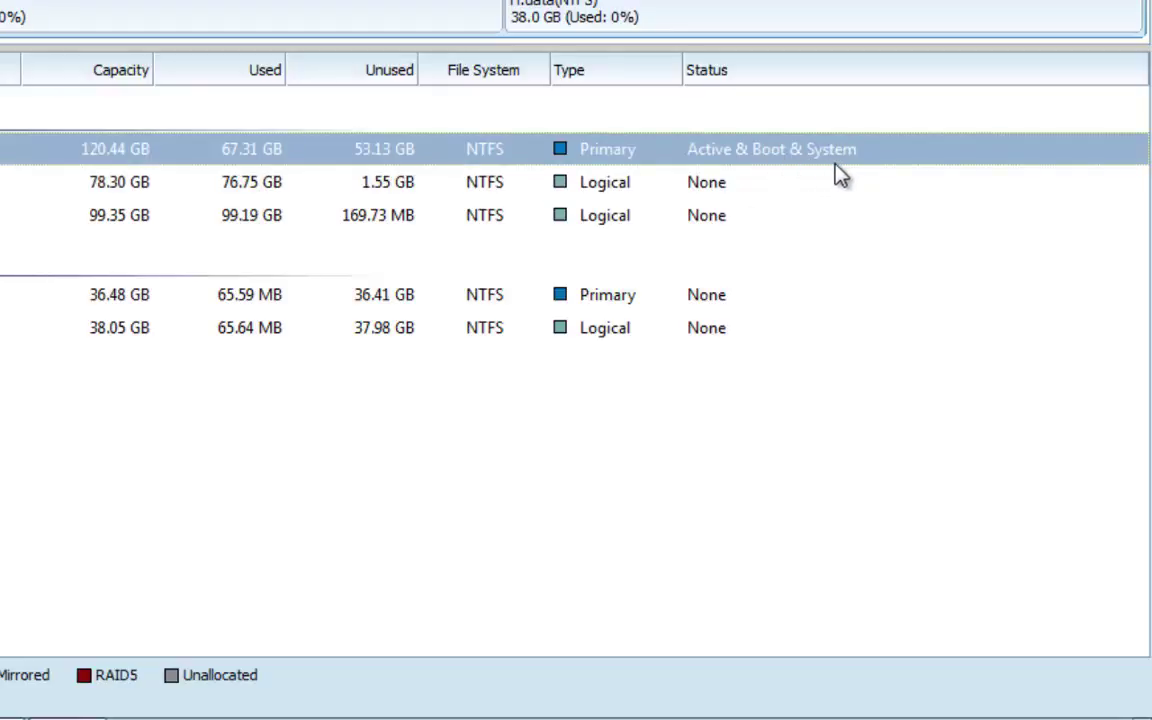
- Set the primary "thee" partition on Disk 2 as active
click(122, 8)
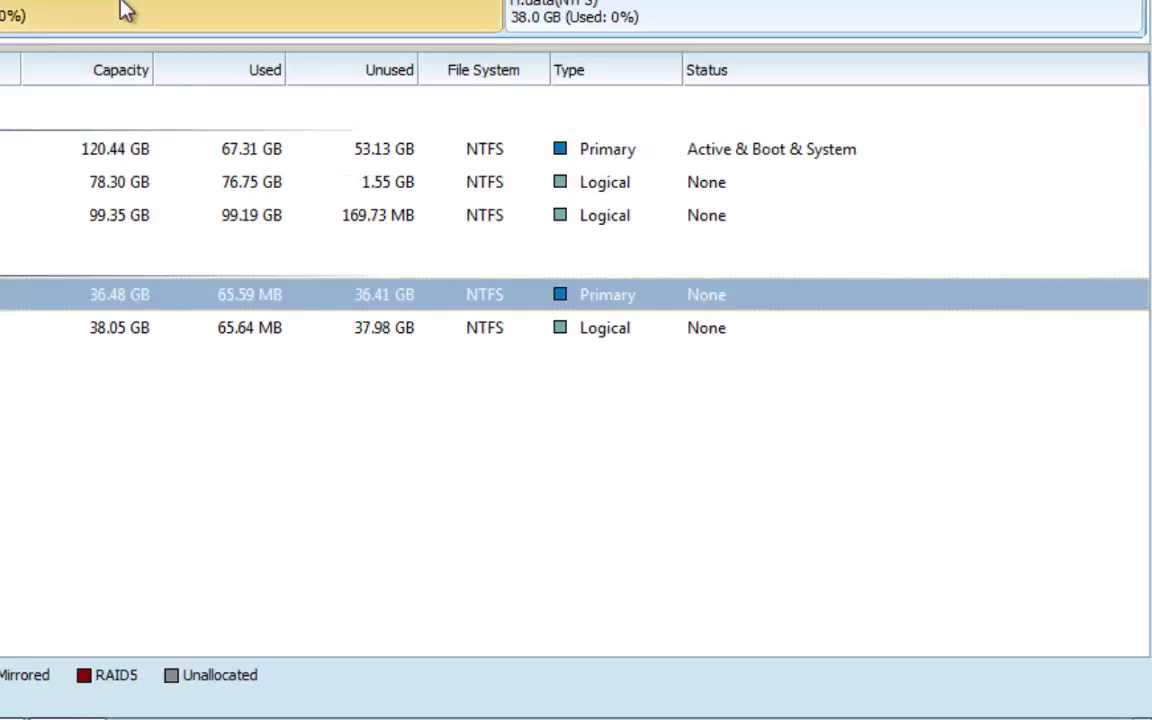
right_click(122, 8)
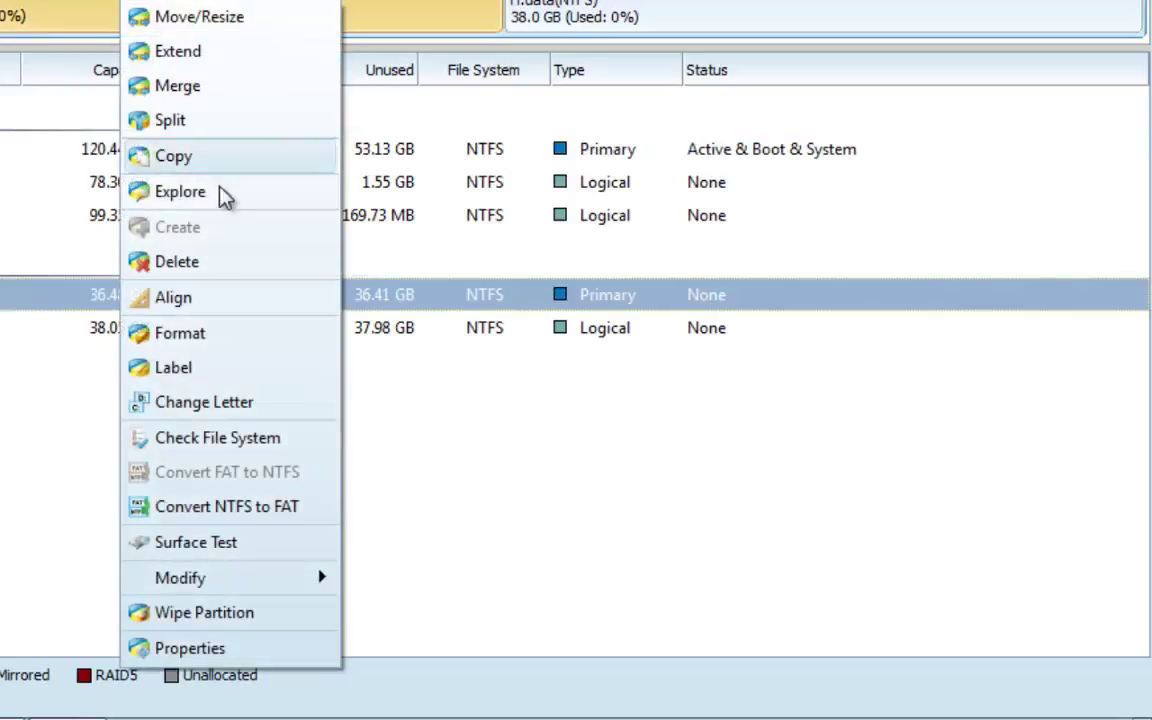
mouse_move(318, 585)
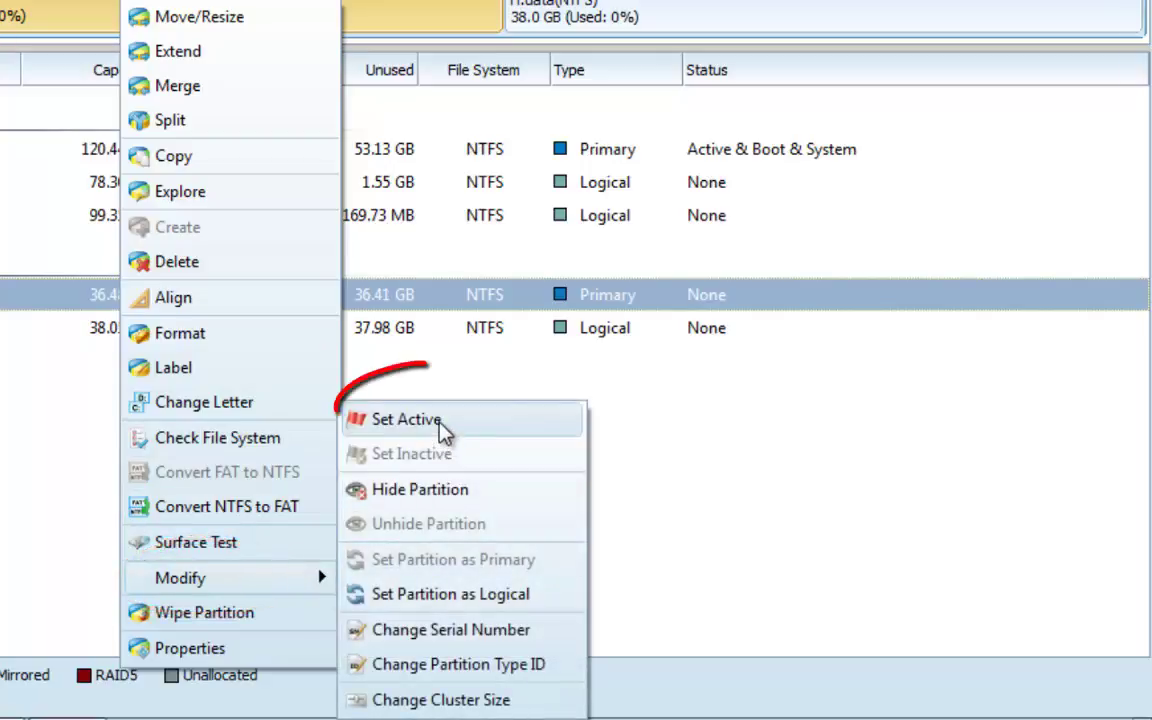
click(438, 421)
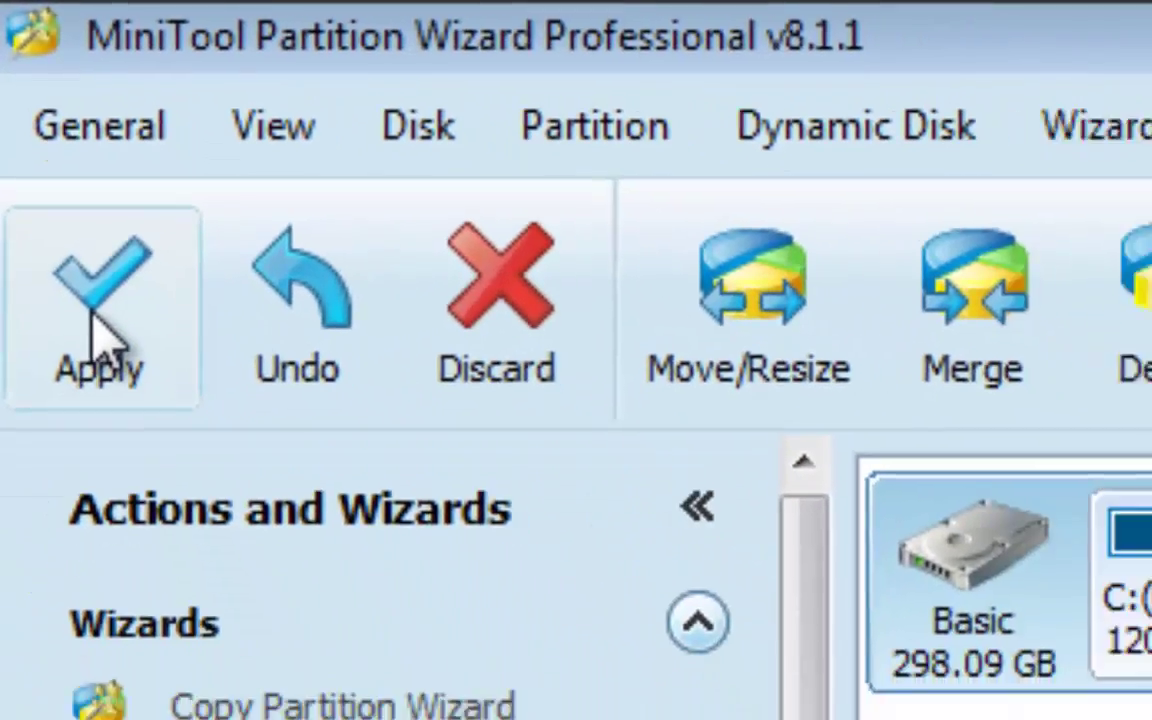
- Apply the pending active-status change of the "thee" partition and dismiss the completion message
click(85, 290)
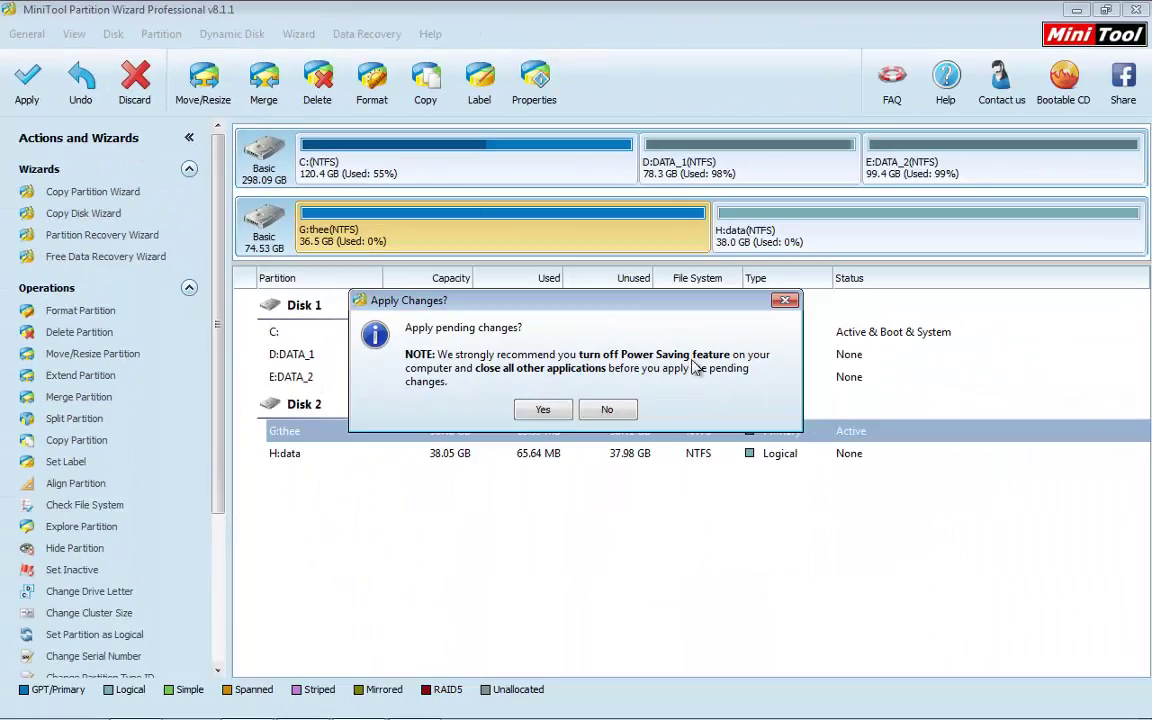
click(543, 409)
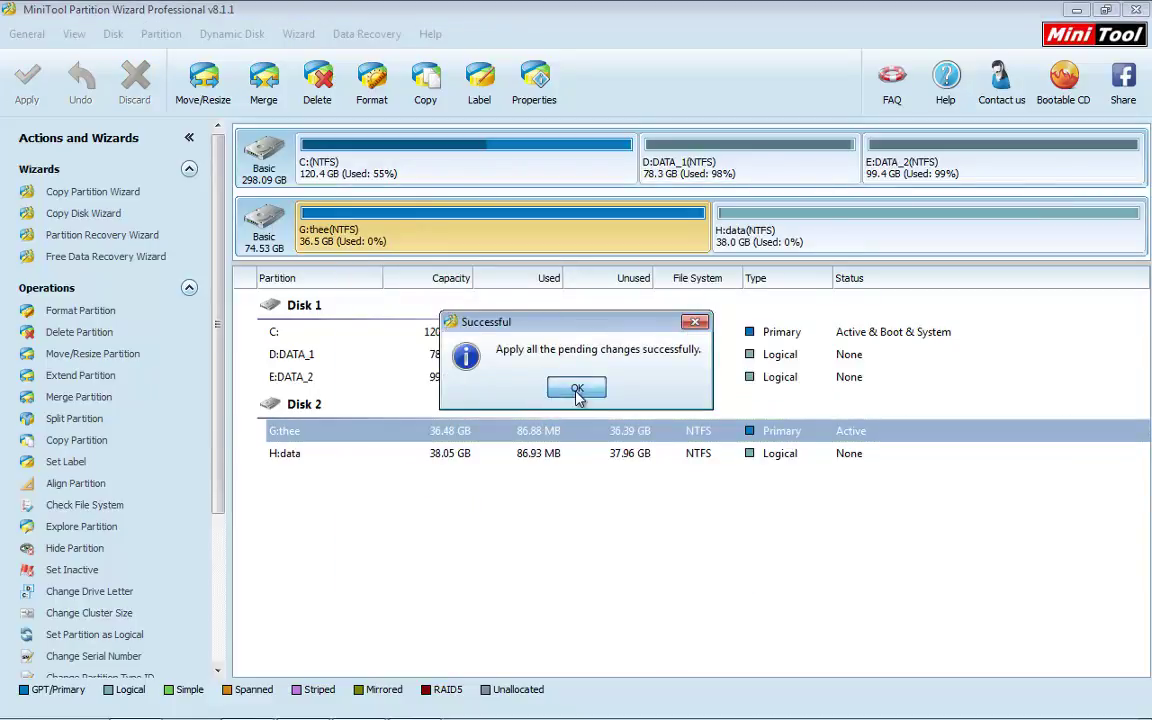
click(576, 389)
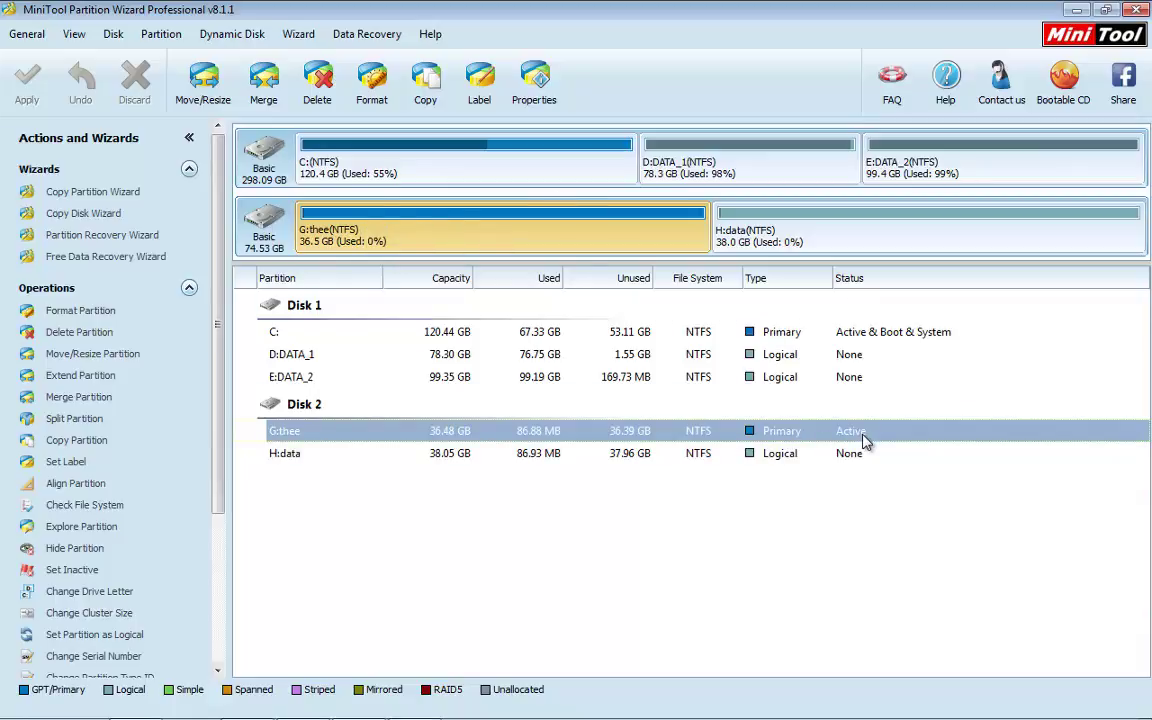
- Review the "thee" and "data" partitions on Disk 2 in turn, comparing their size, type and status
click(535, 456)
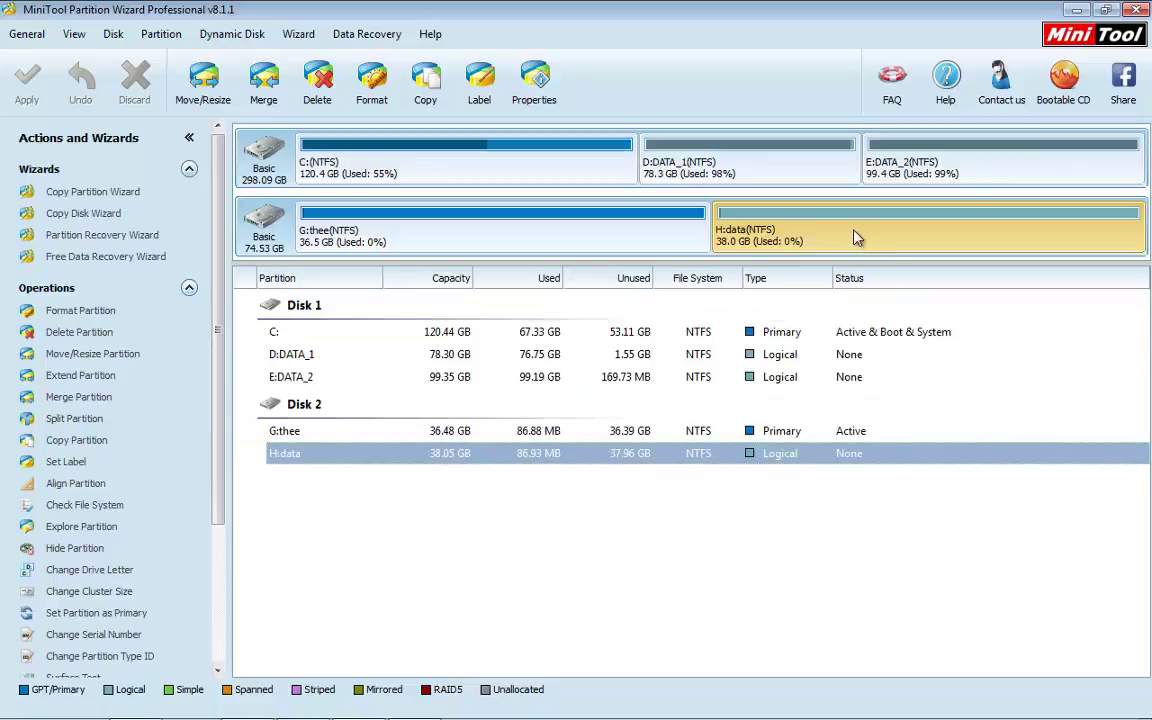
click(648, 226)
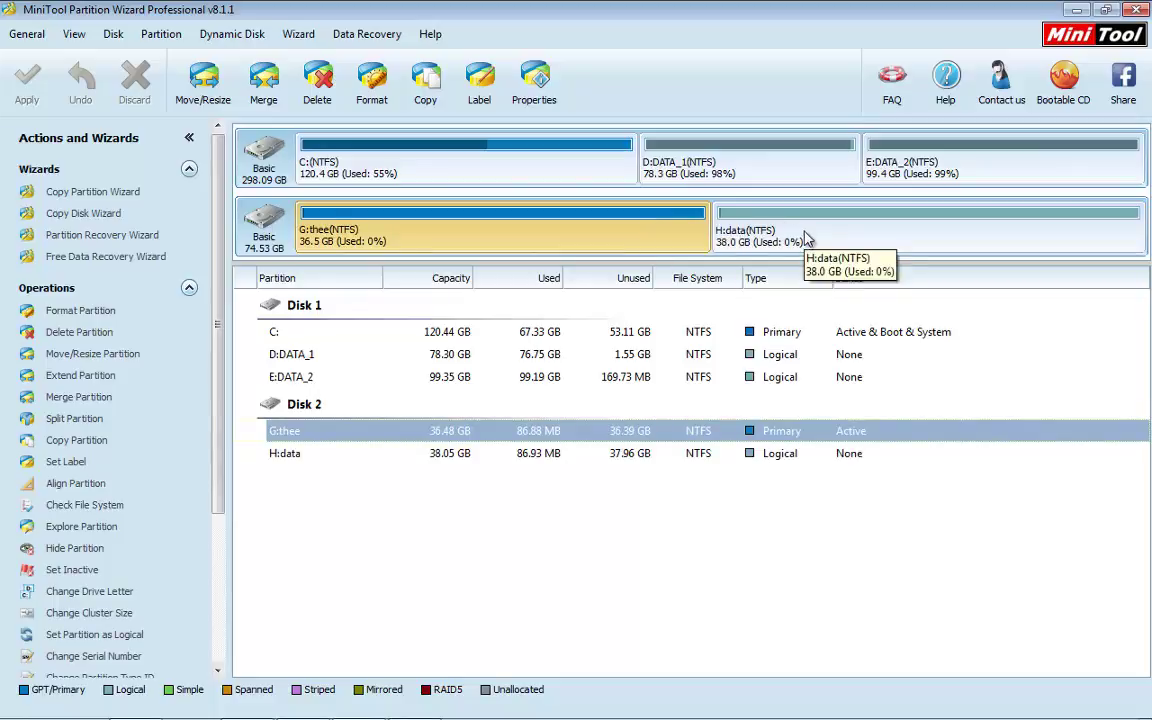
click(803, 226)
click(622, 226)
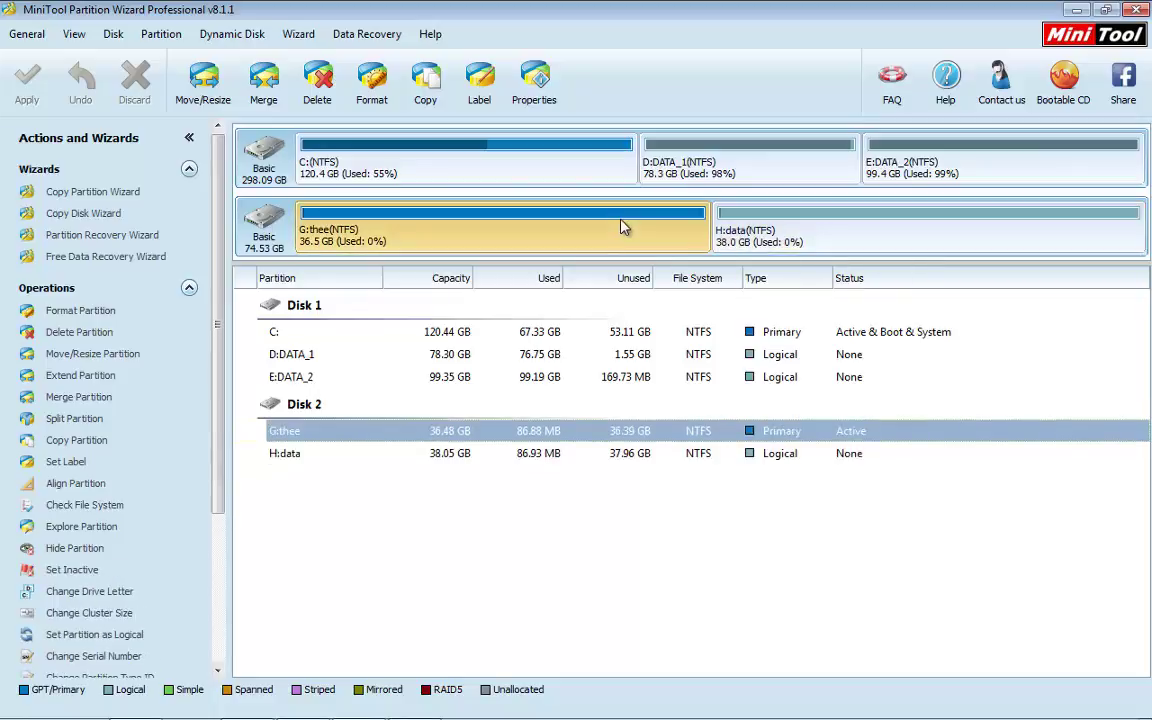
click(809, 234)
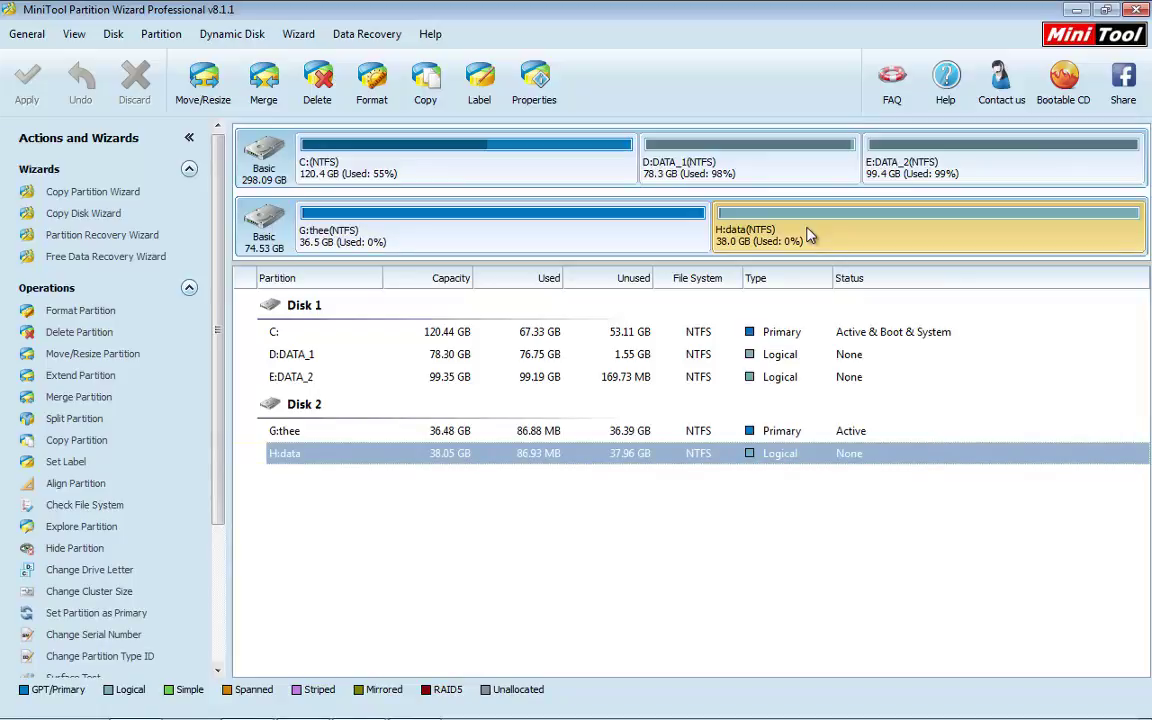
click(661, 233)
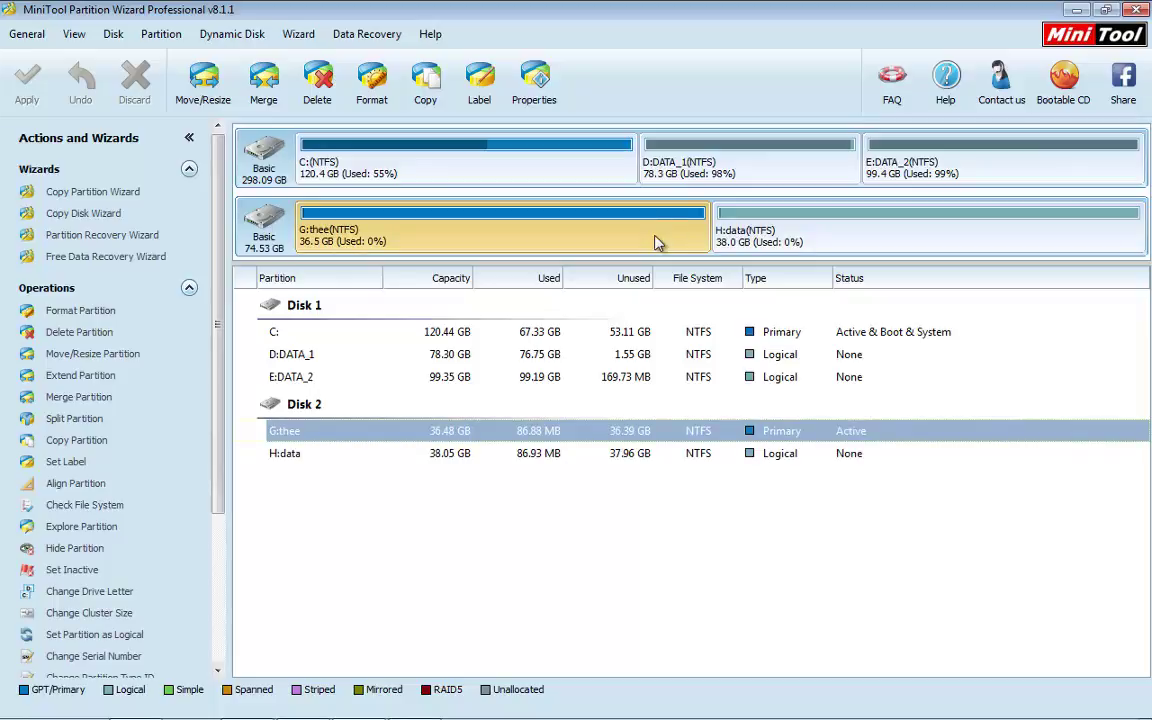
click(827, 233)
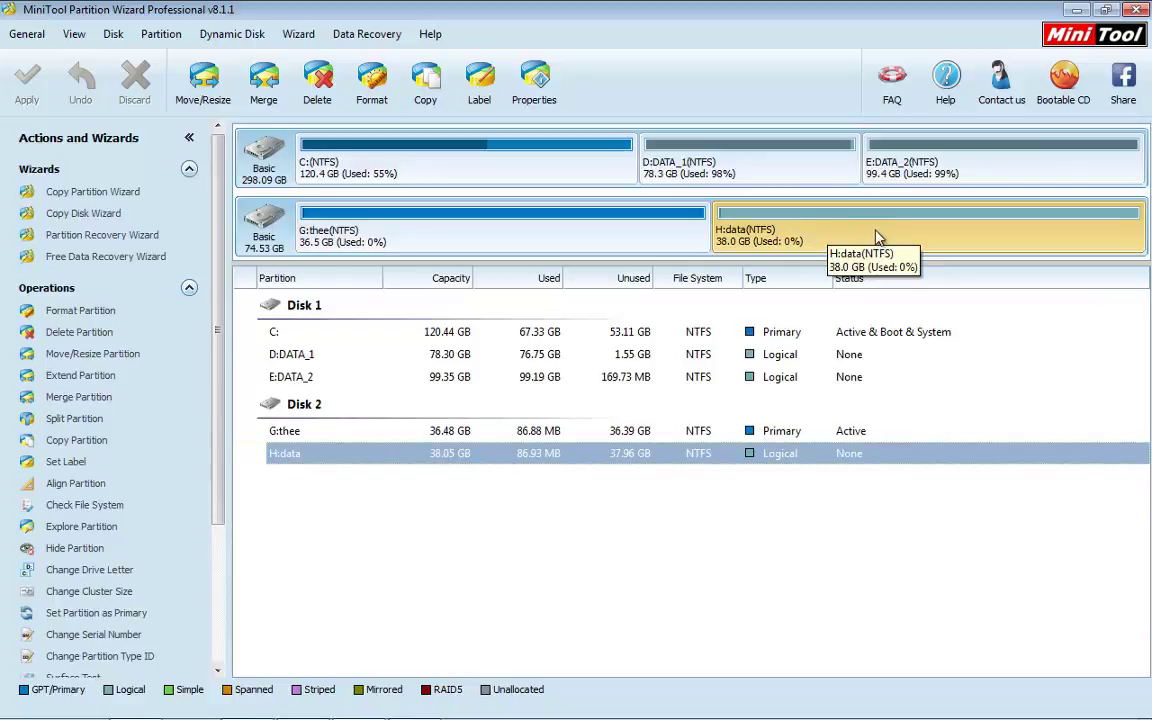
- Shrink the "thee" partition on Disk 2 to about 29.79 GB, leaving the freed space unallocated after it
click(668, 228)
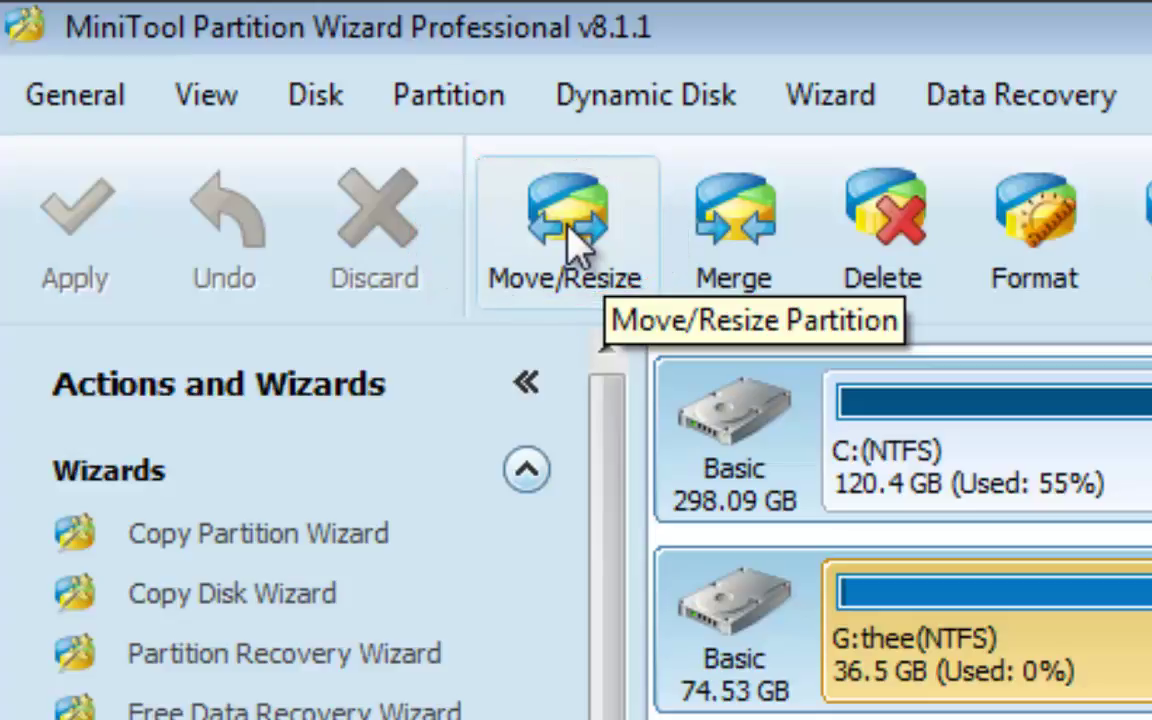
click(567, 215)
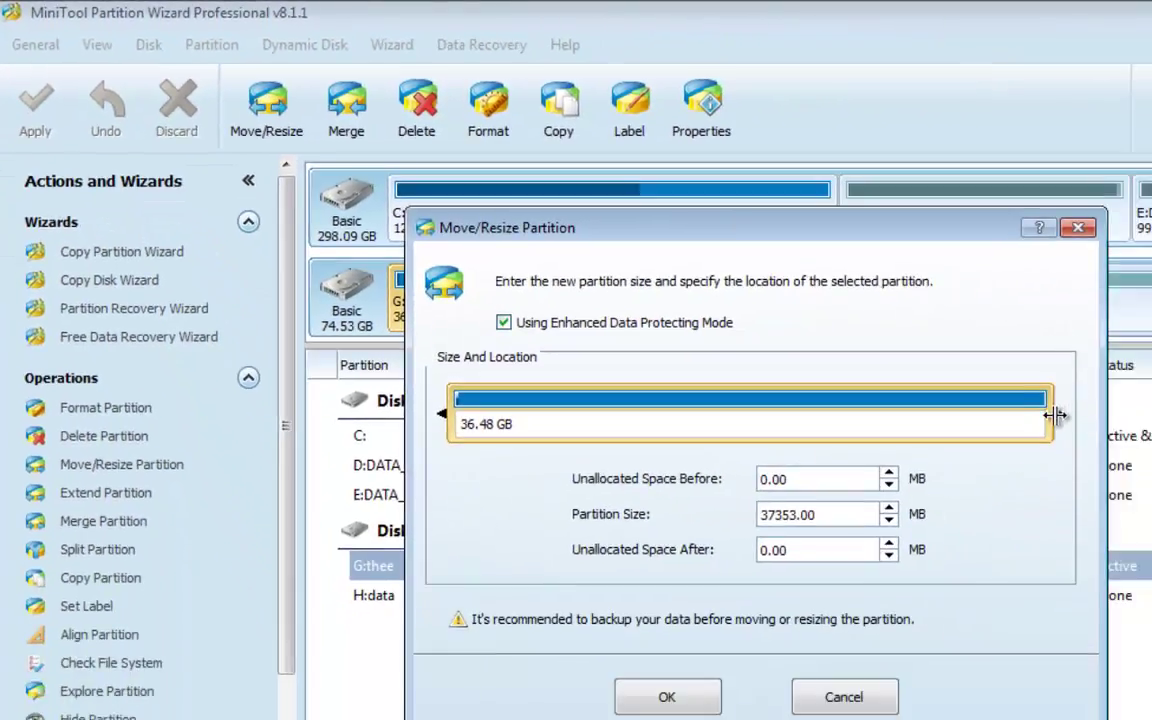
drag(1056, 414, 944, 414)
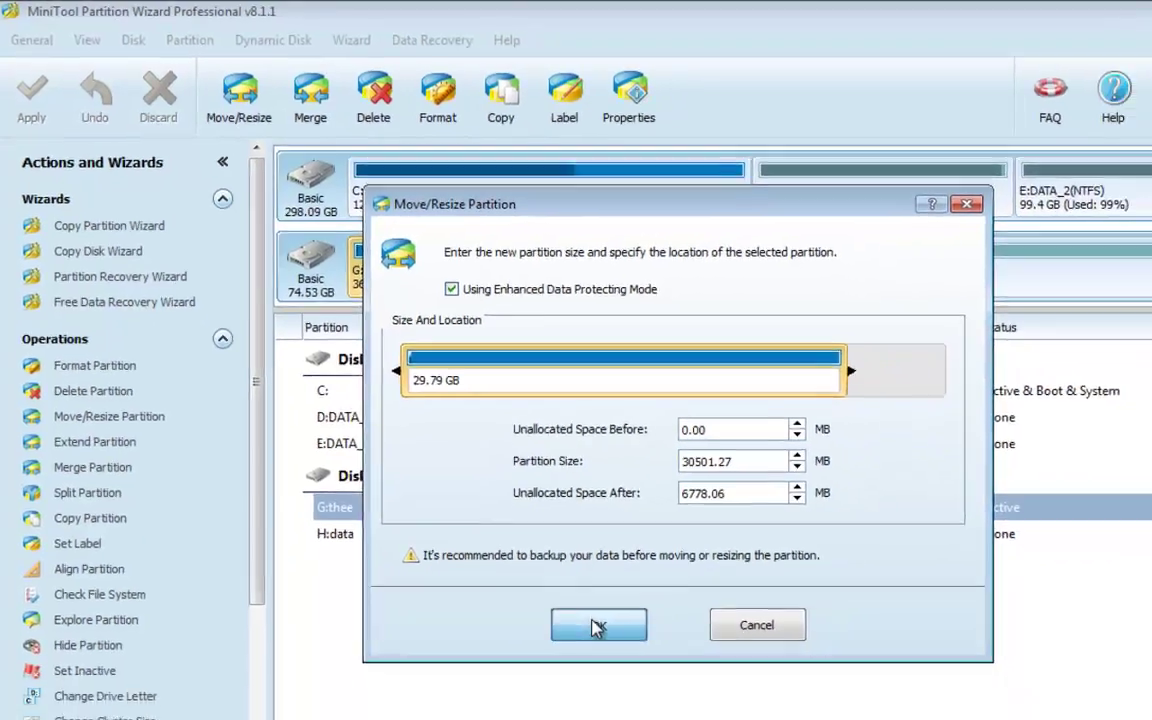
click(665, 693)
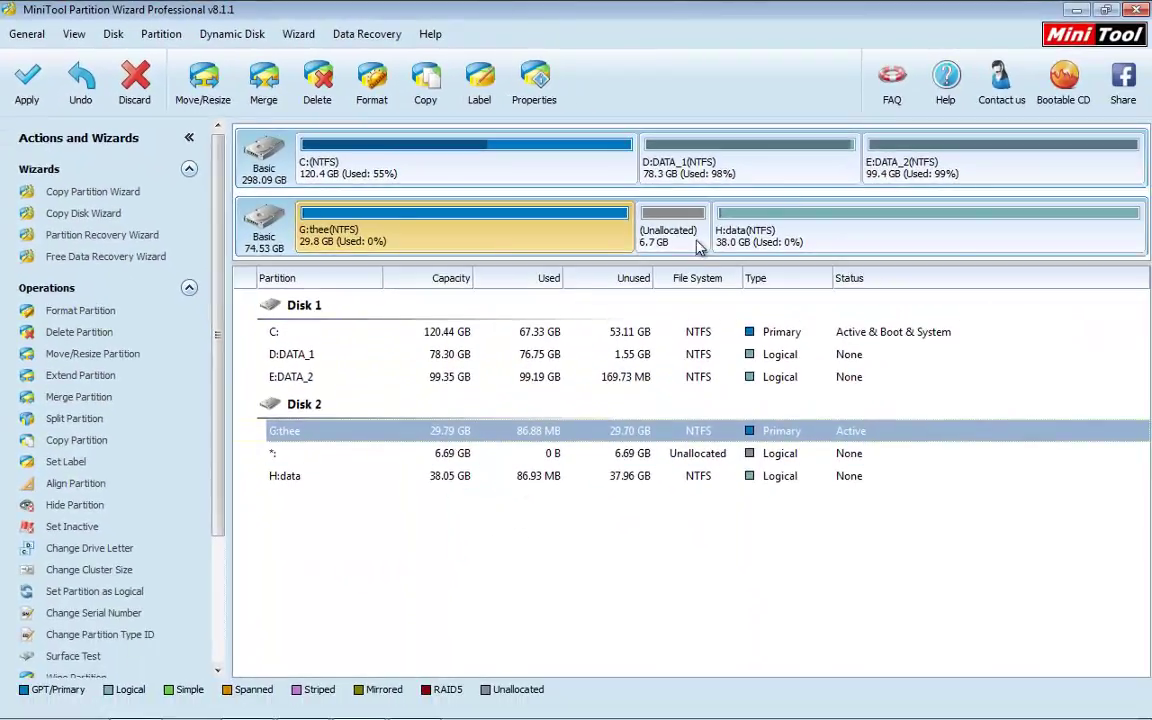
- Apply the pending resize of the "thee" partition and select the unallocated space after it on Disk 2
click(22, 92)
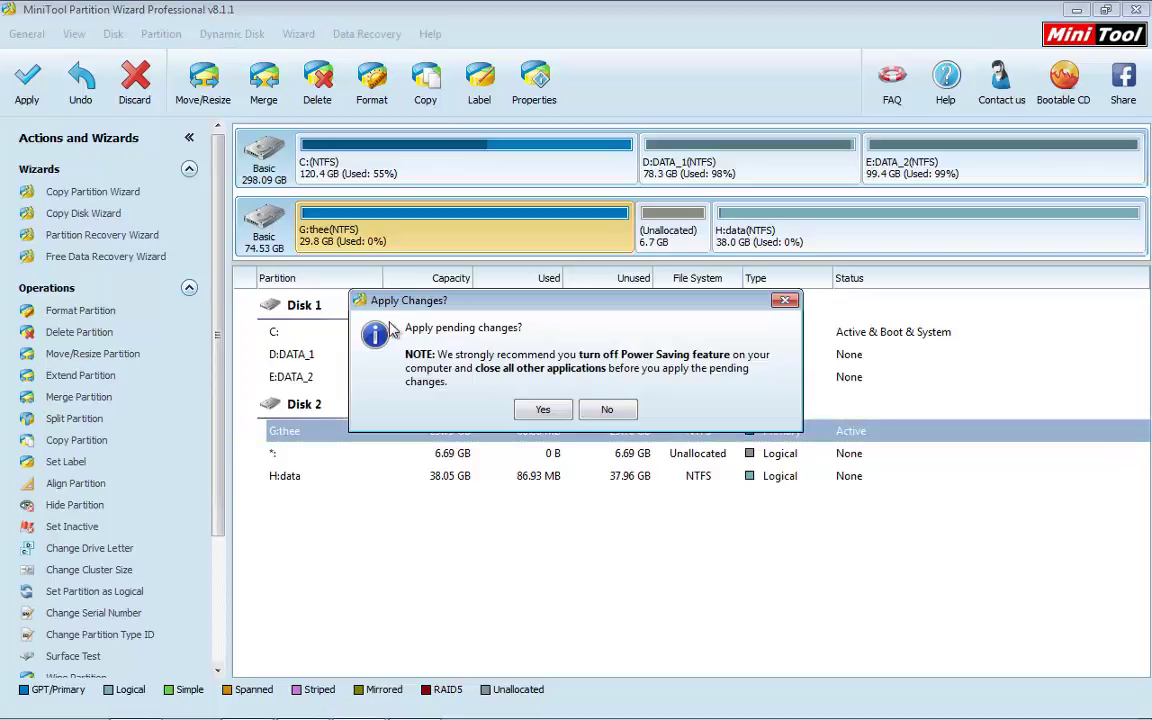
click(542, 410)
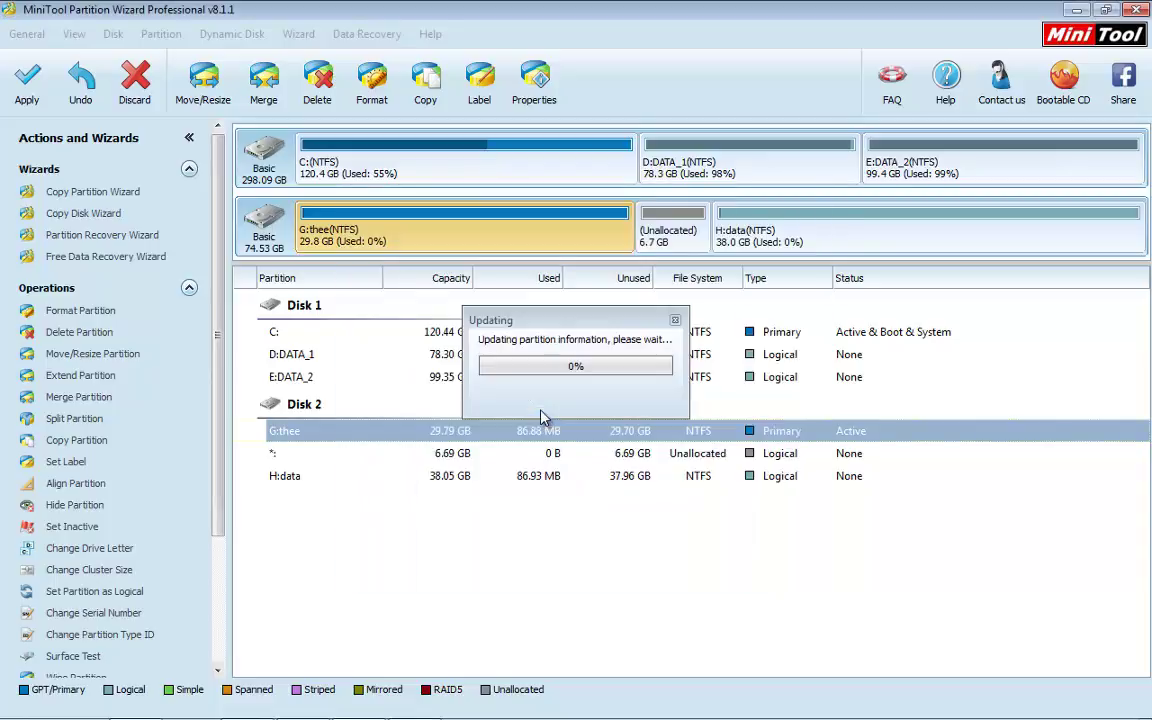
click(580, 388)
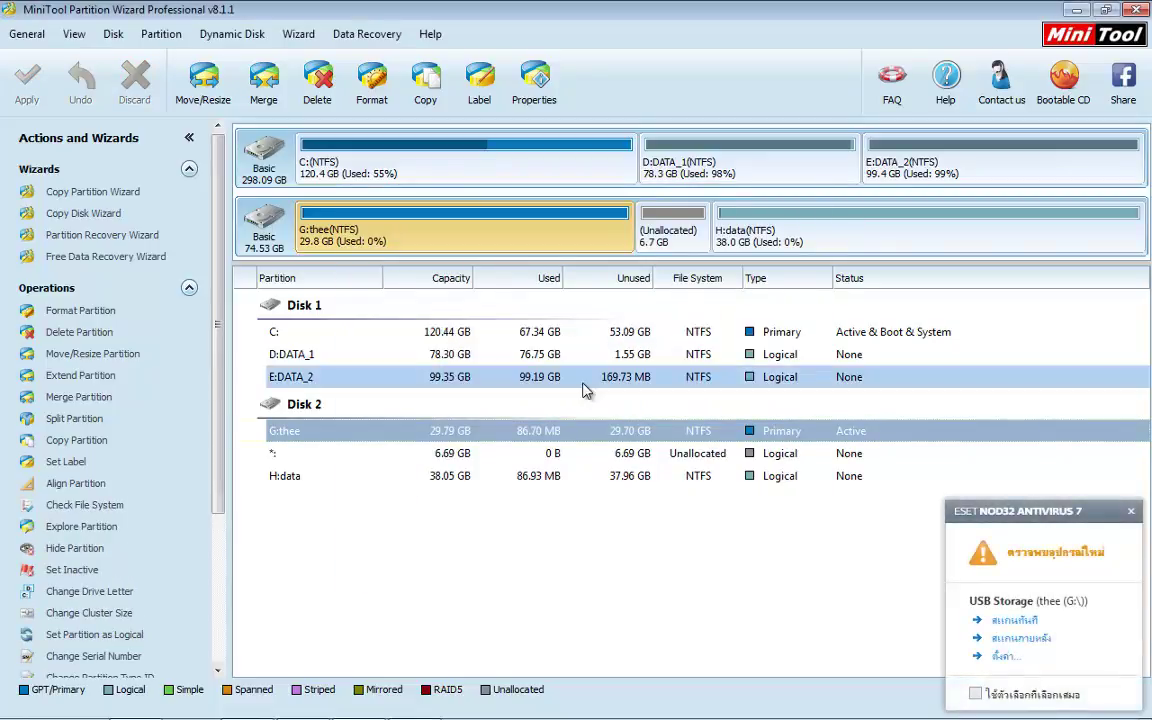
click(670, 230)
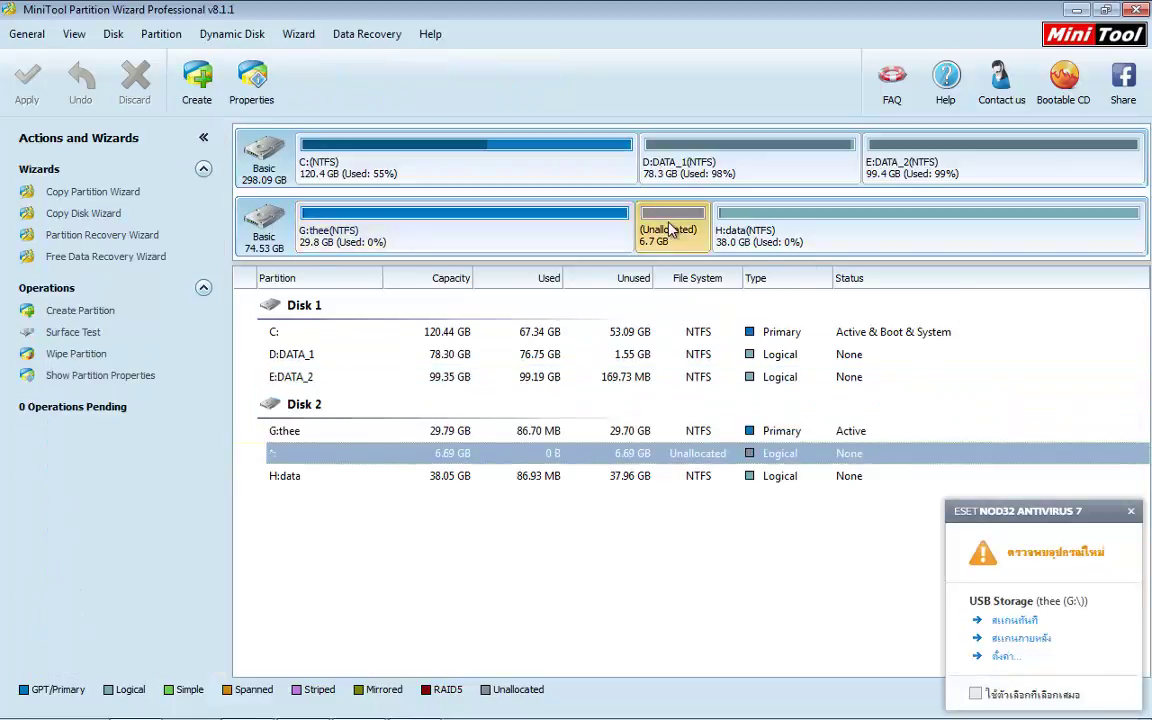
- Extend the "data" partition on Disk 2 to 44.74 GB by taking in all the unallocated space before it
click(756, 232)
click(675, 229)
click(785, 232)
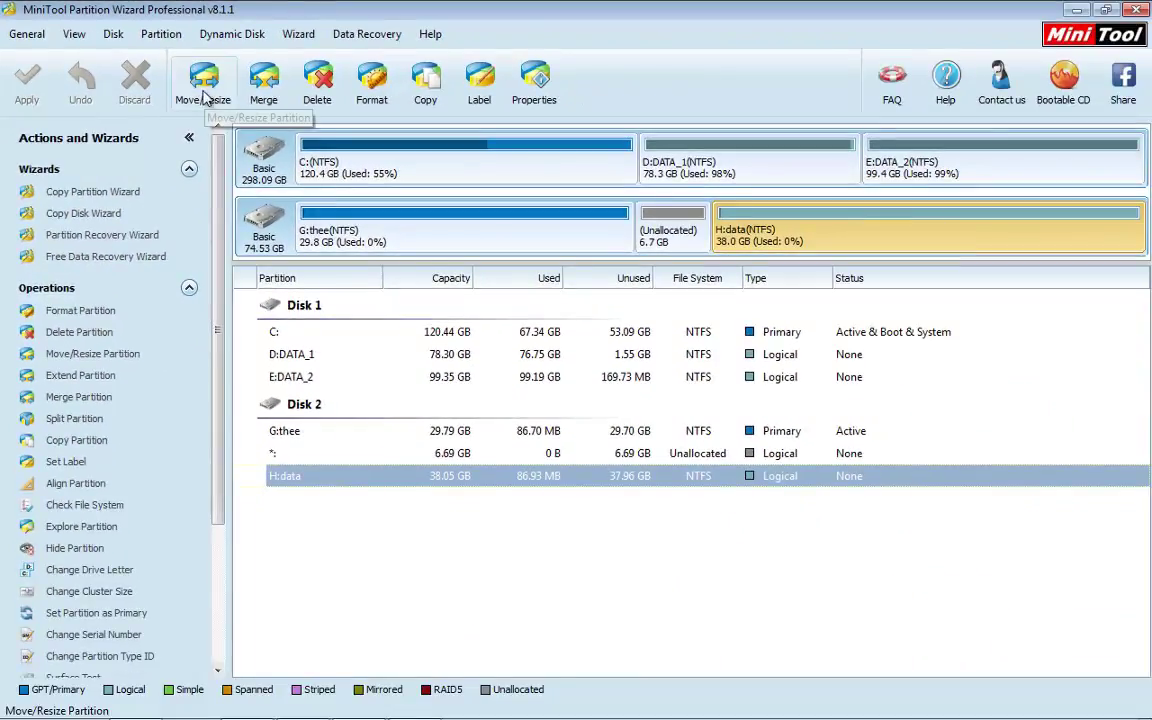
click(203, 97)
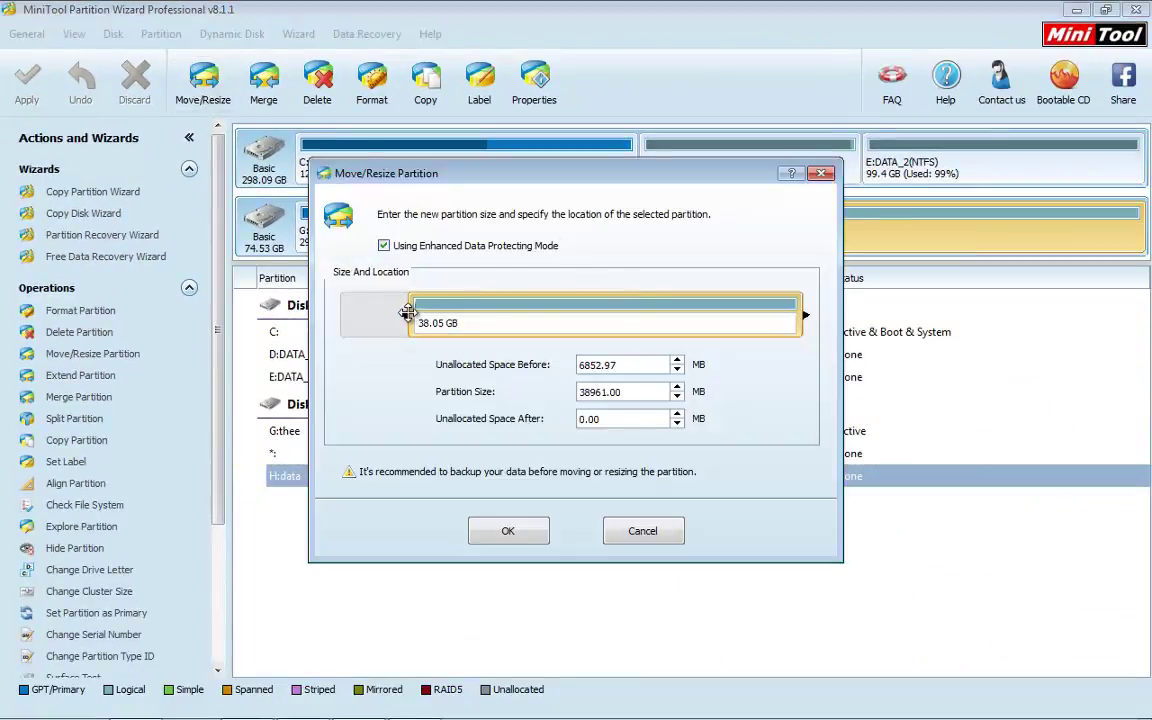
drag(408, 312, 300, 310)
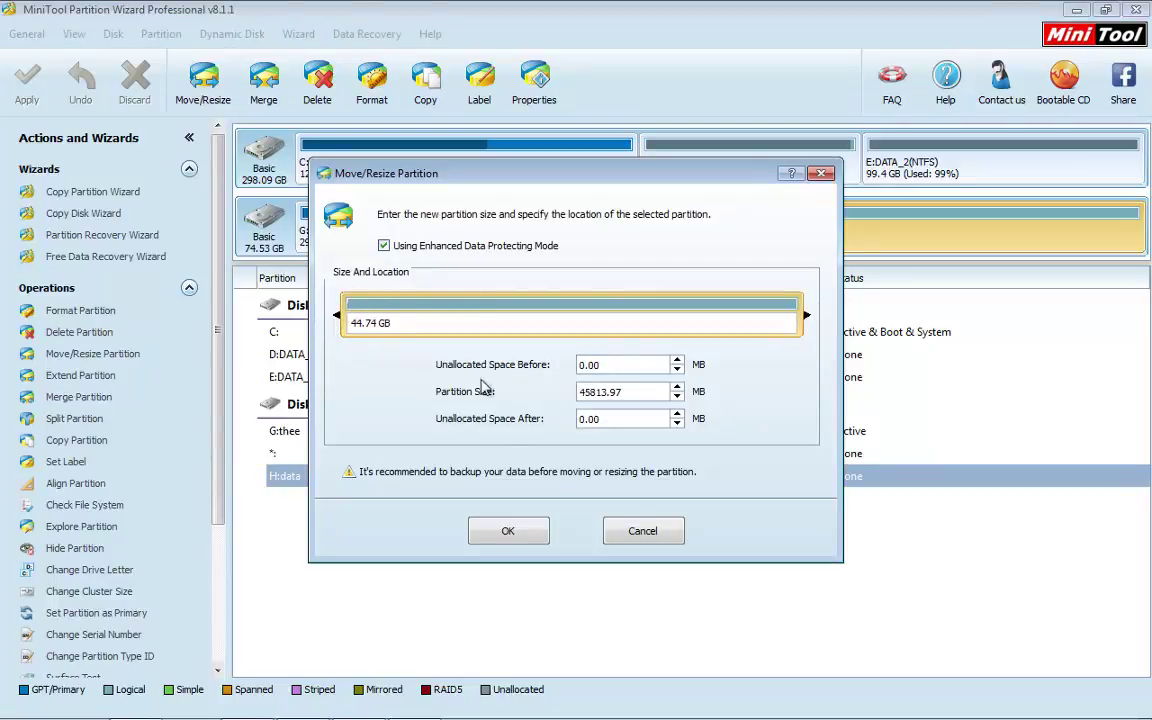
click(507, 530)
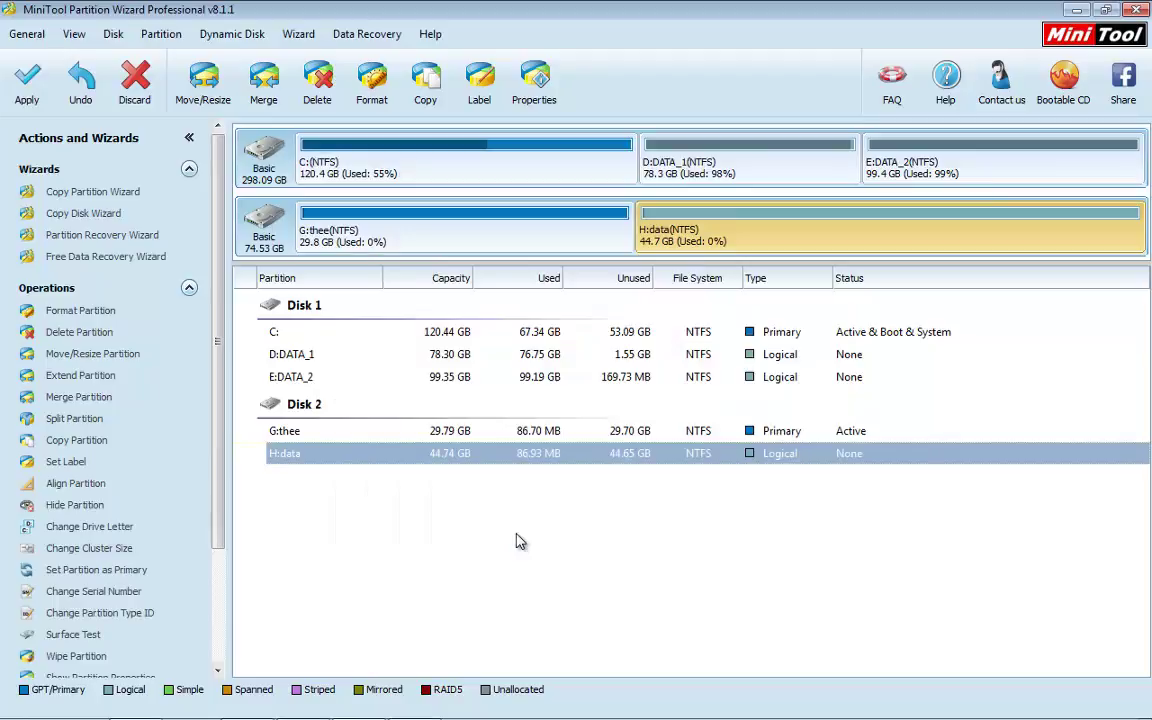
- Apply the pending resize of the "data" partition and dismiss the completion message
click(27, 80)
click(543, 410)
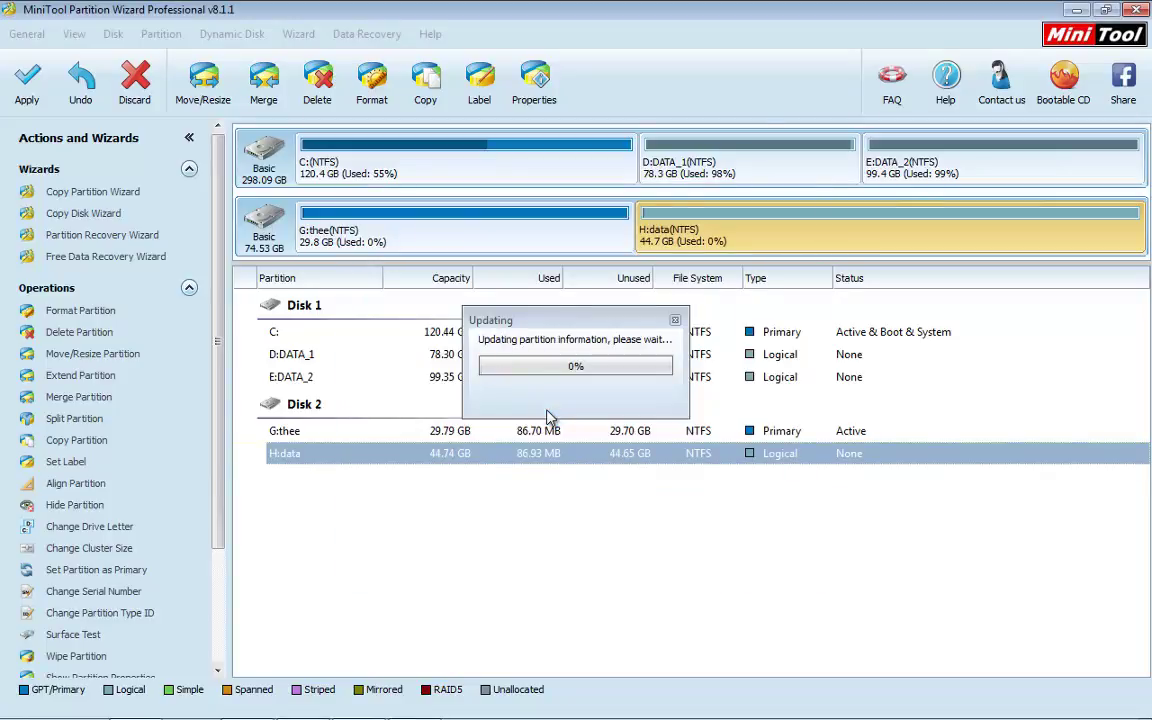
click(580, 387)
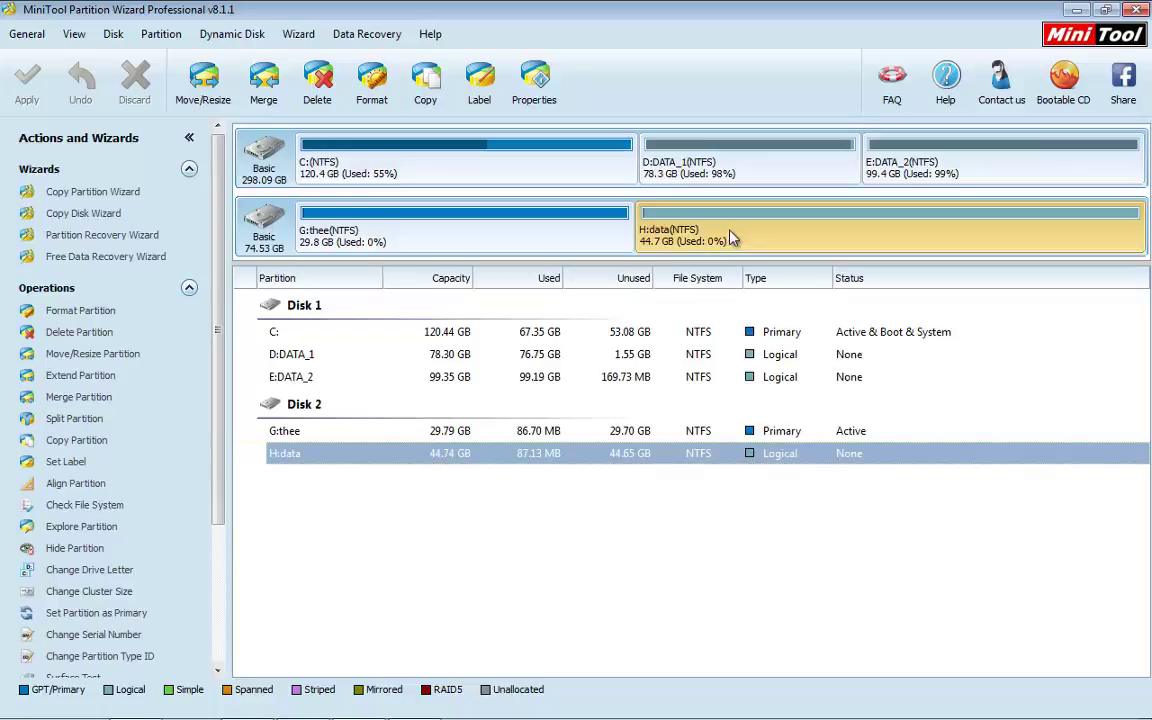
- Split the "data" partition on Disk 2, keeping about 22.42 GB for the original and giving about 22.32 GB to the new partition
click(550, 231)
click(713, 226)
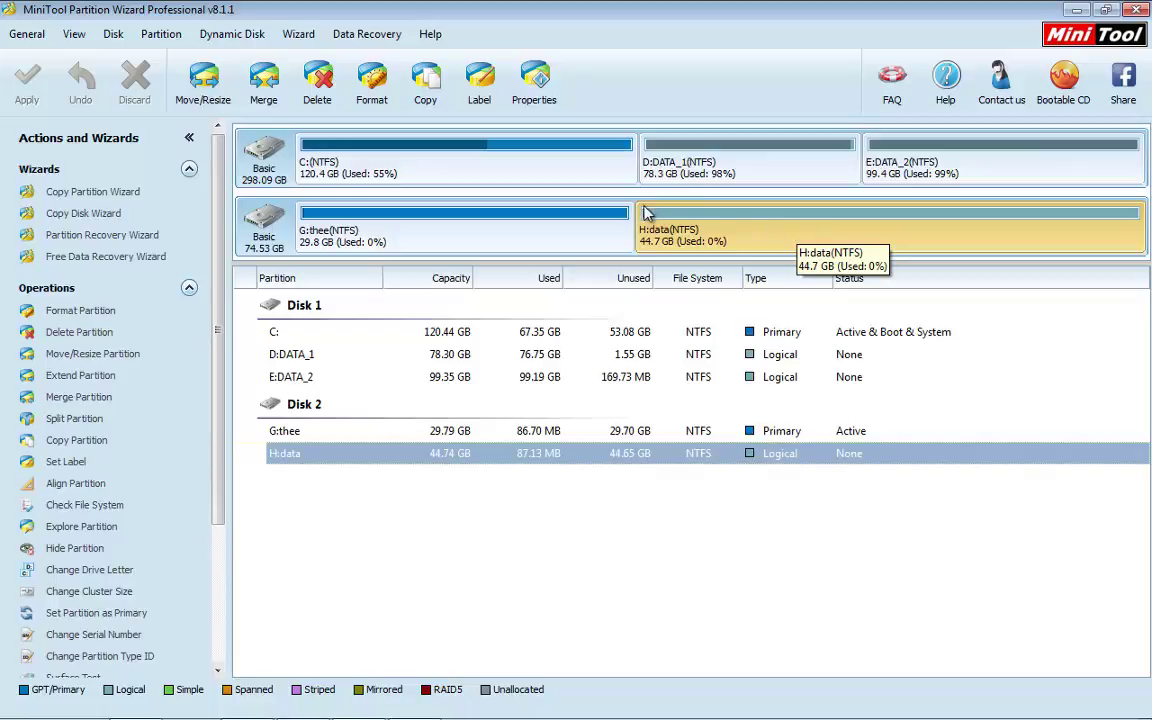
right_click(752, 226)
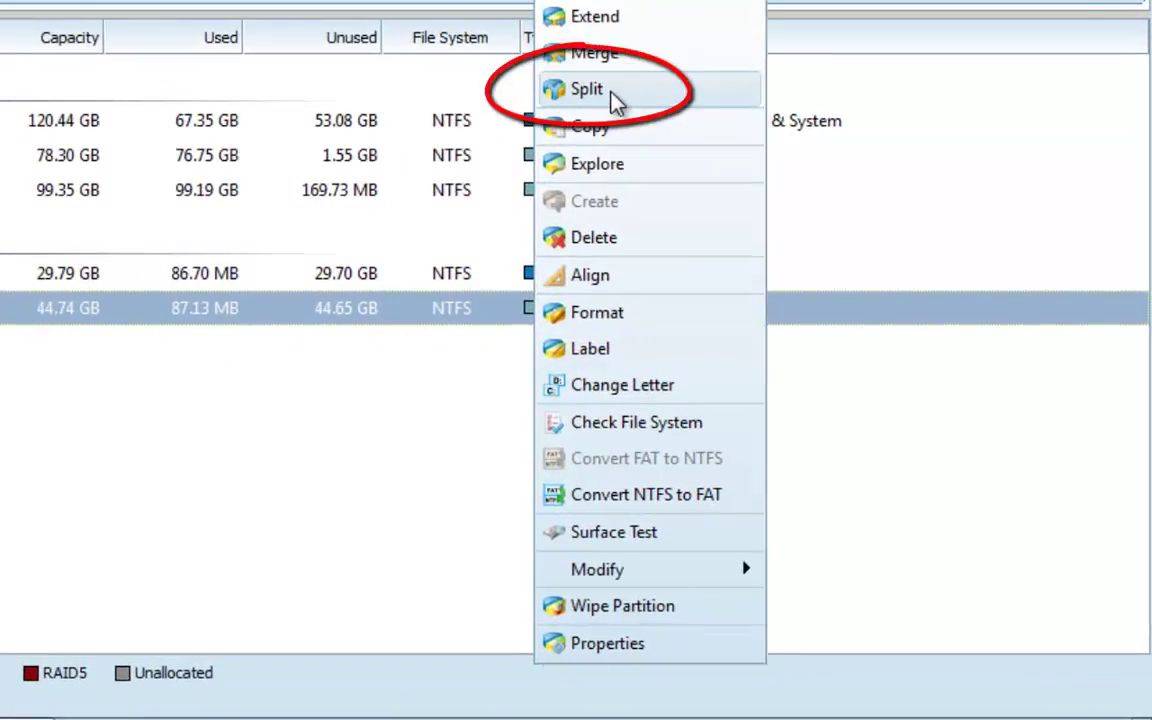
click(612, 97)
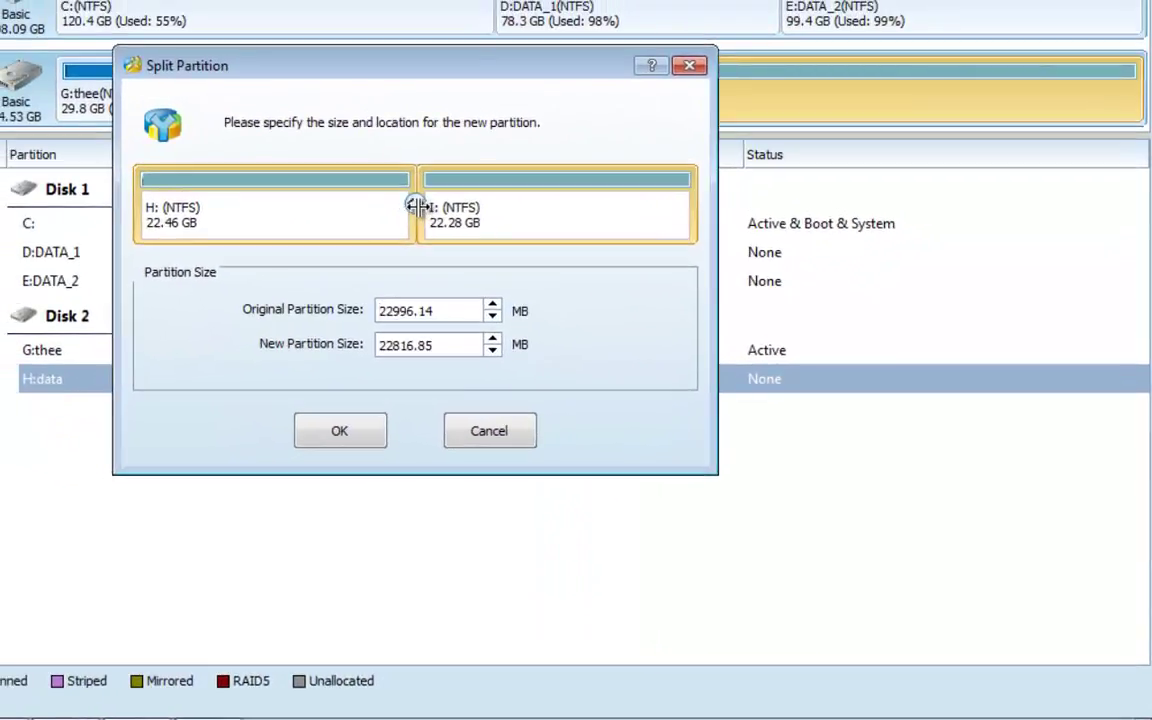
mouse_move(416, 206)
mouse_down()
mouse_move(381, 206)
mouse_move(429, 206)
mouse_move(401, 206)
mouse_move(416, 203)
mouse_up()
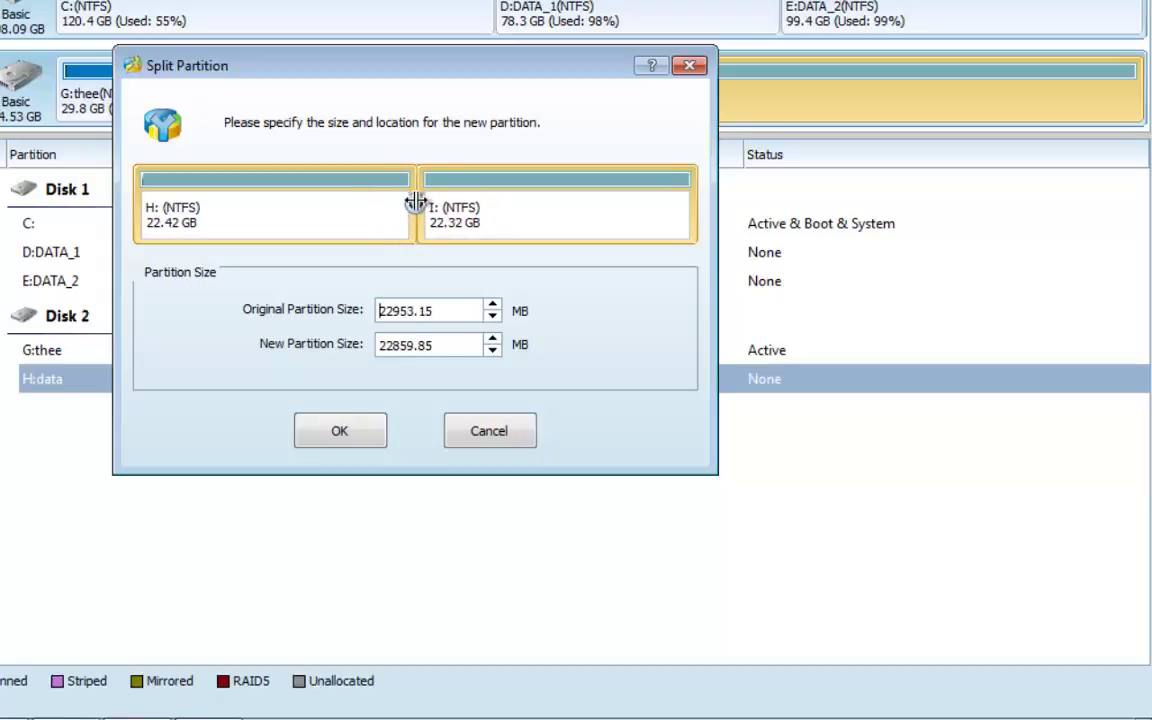
click(350, 440)
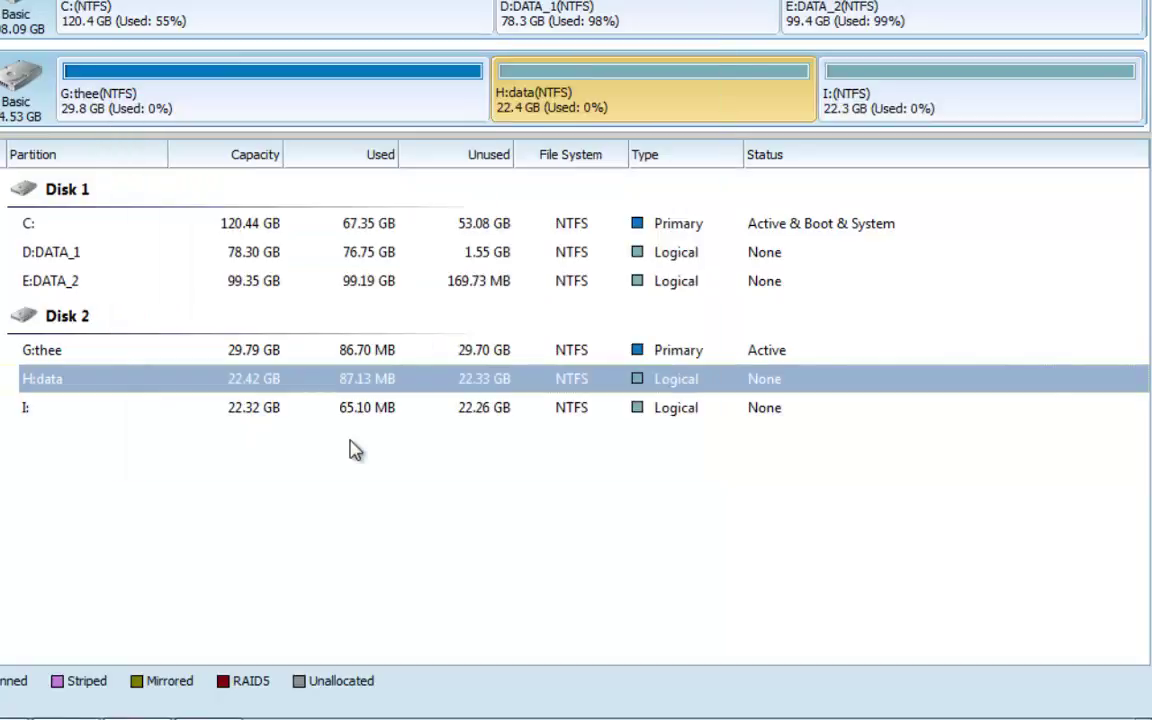
- Examine the planned layout of Disk 2, comparing the "thee", "data" and new I: partitions in turn
click(830, 105)
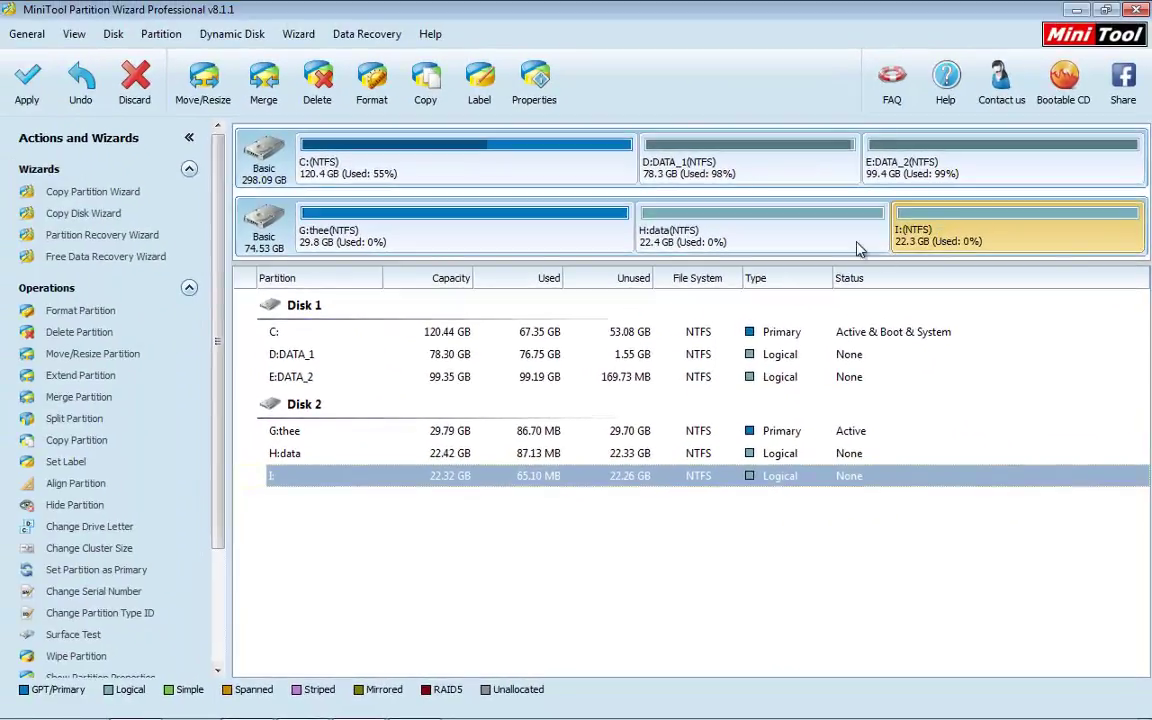
click(760, 101)
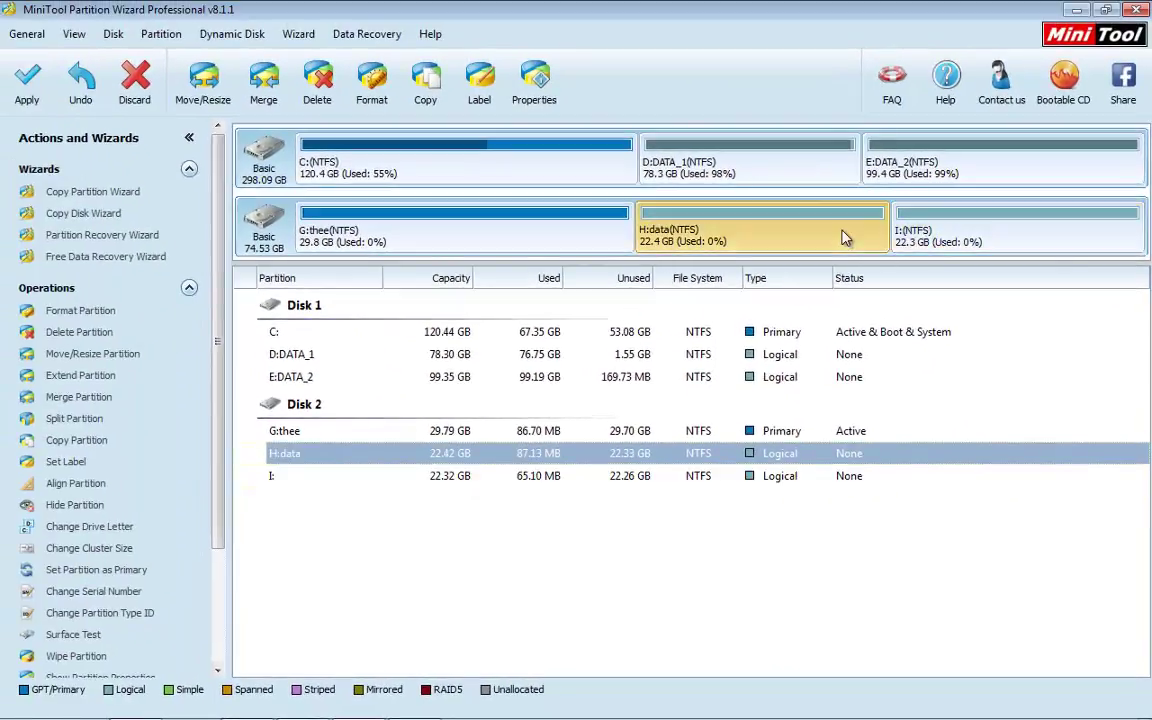
click(970, 226)
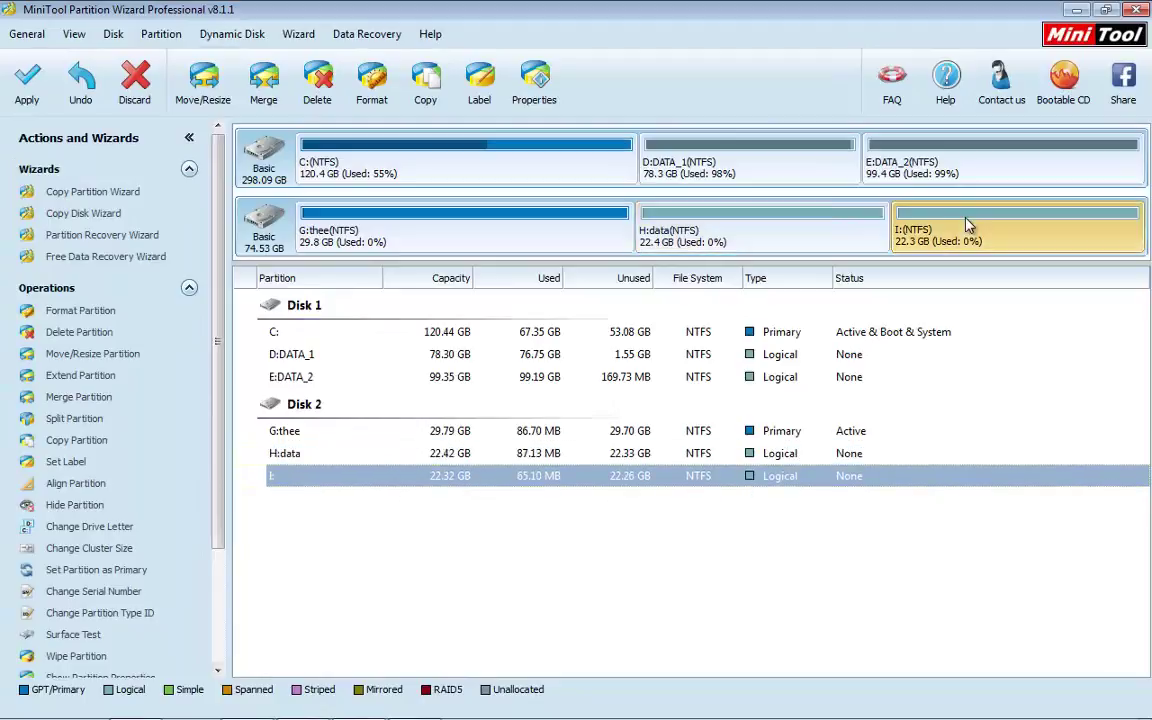
click(515, 232)
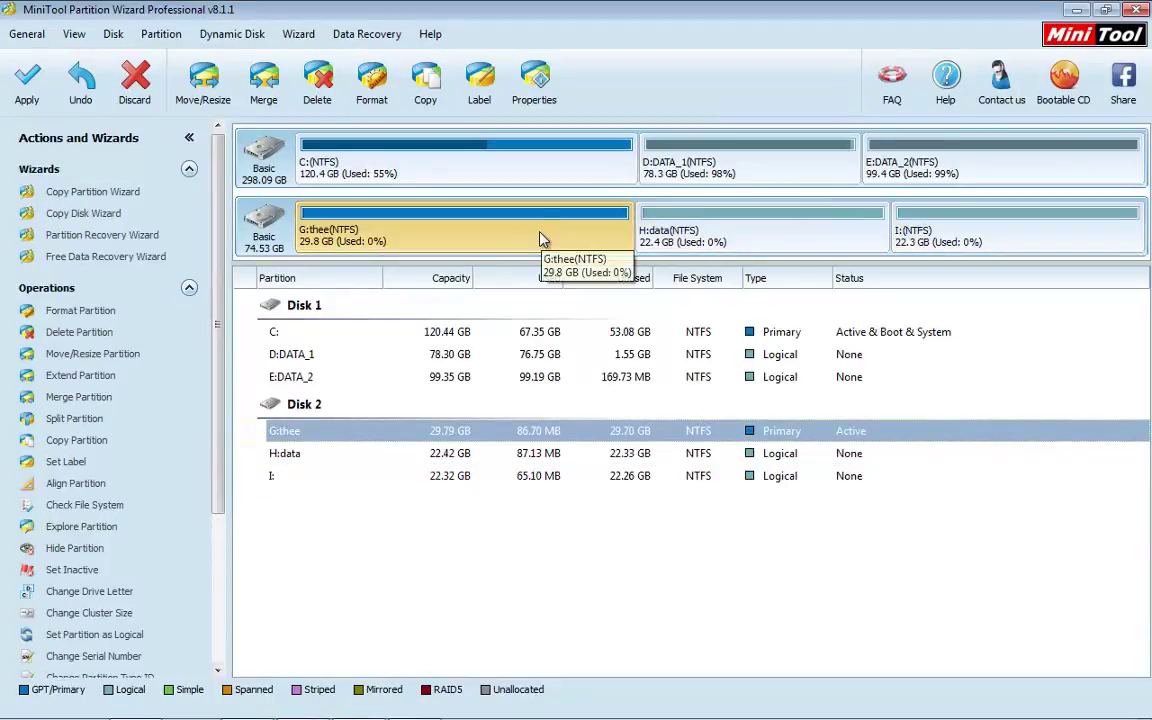
click(665, 235)
click(925, 218)
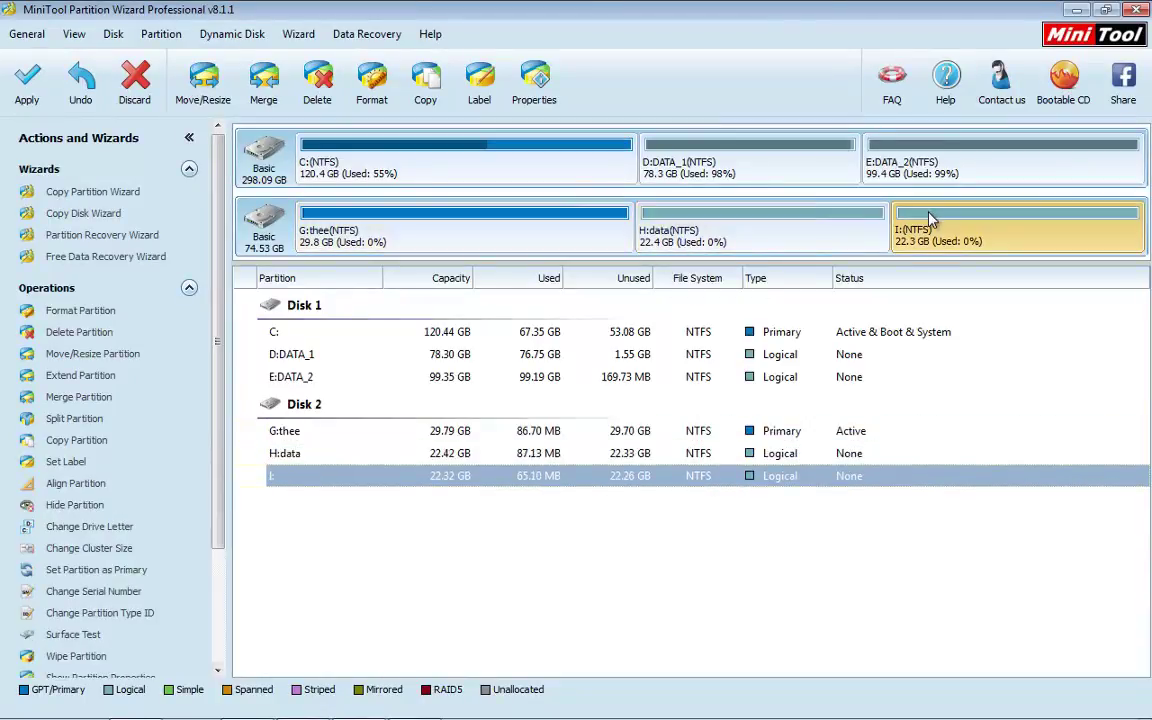
click(757, 210)
click(1030, 222)
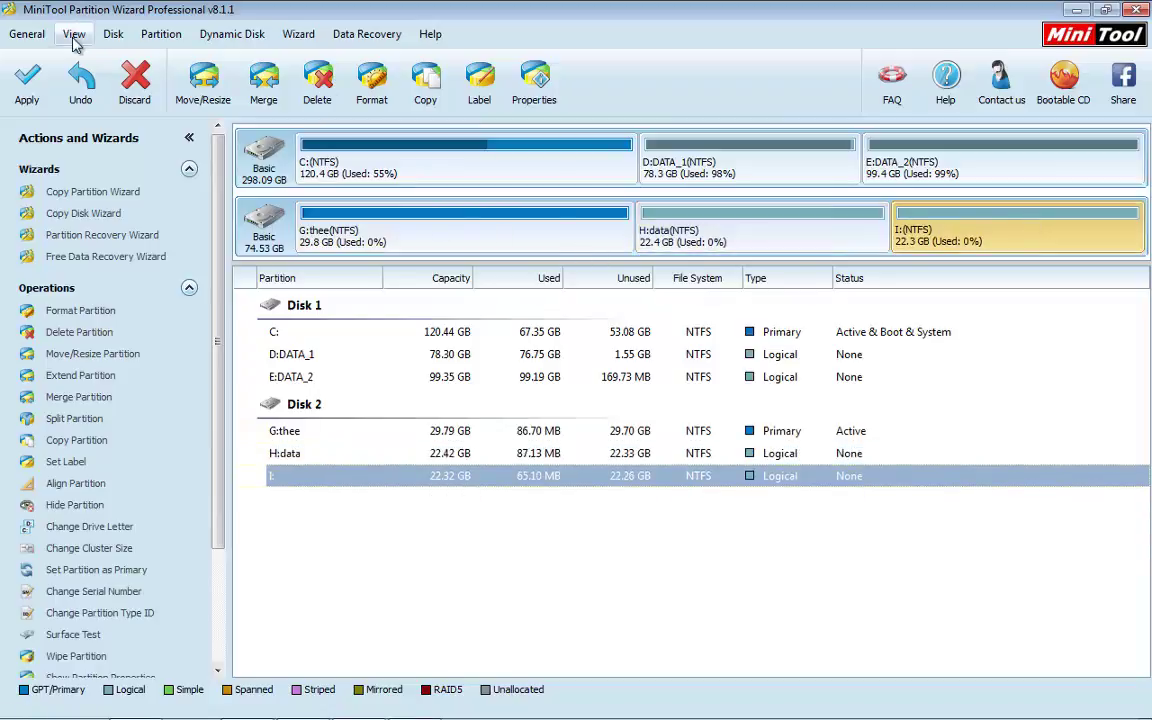
- Apply the pending split of the "data" partition and dismiss the completion message
click(24, 84)
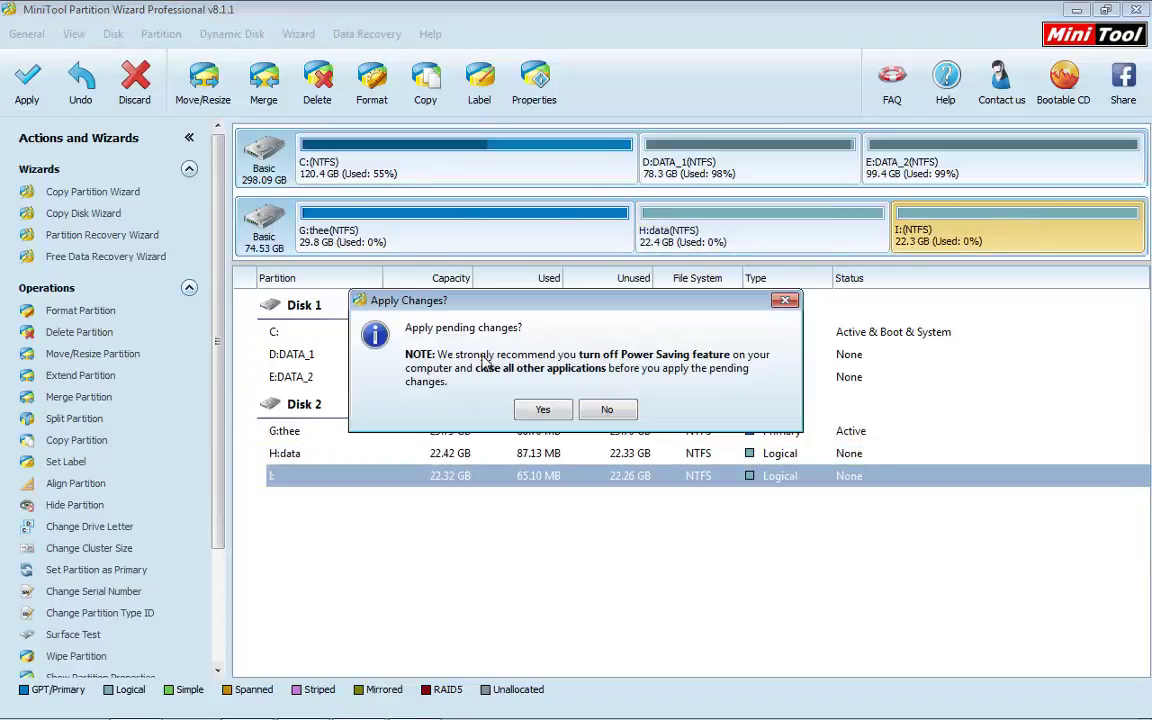
click(542, 409)
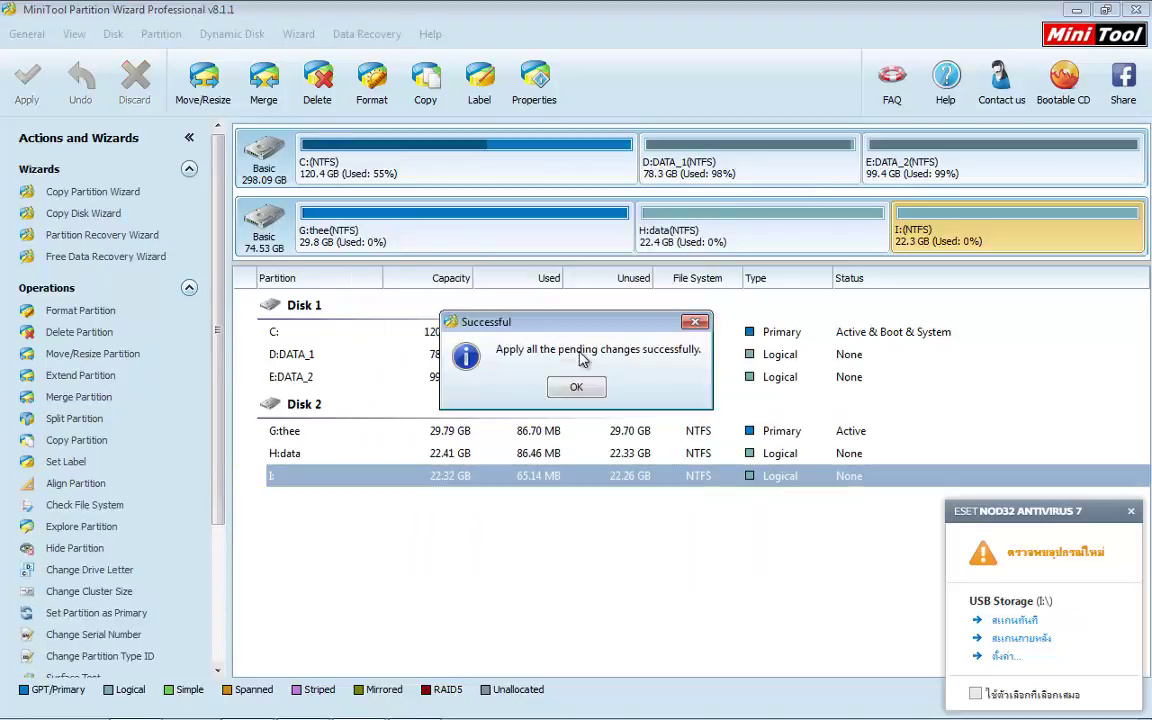
click(578, 388)
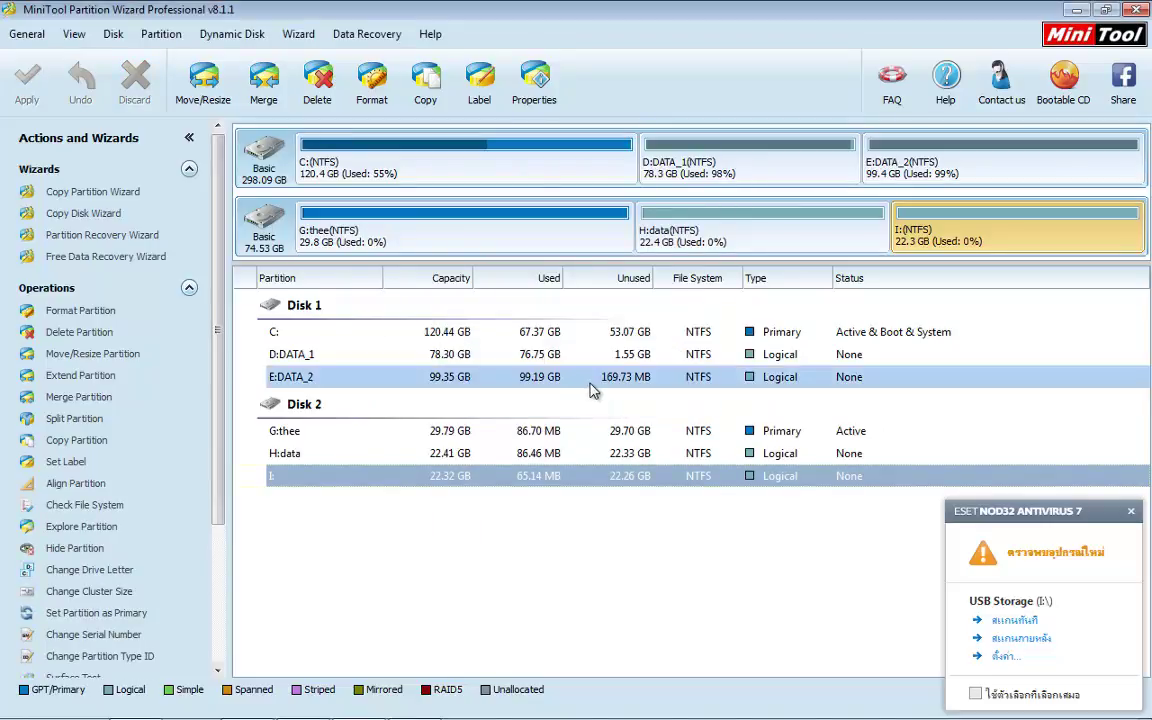
- Review the size, type and status of the "thee", "data" and I: partitions on Disk 2 after the applied split
click(465, 226)
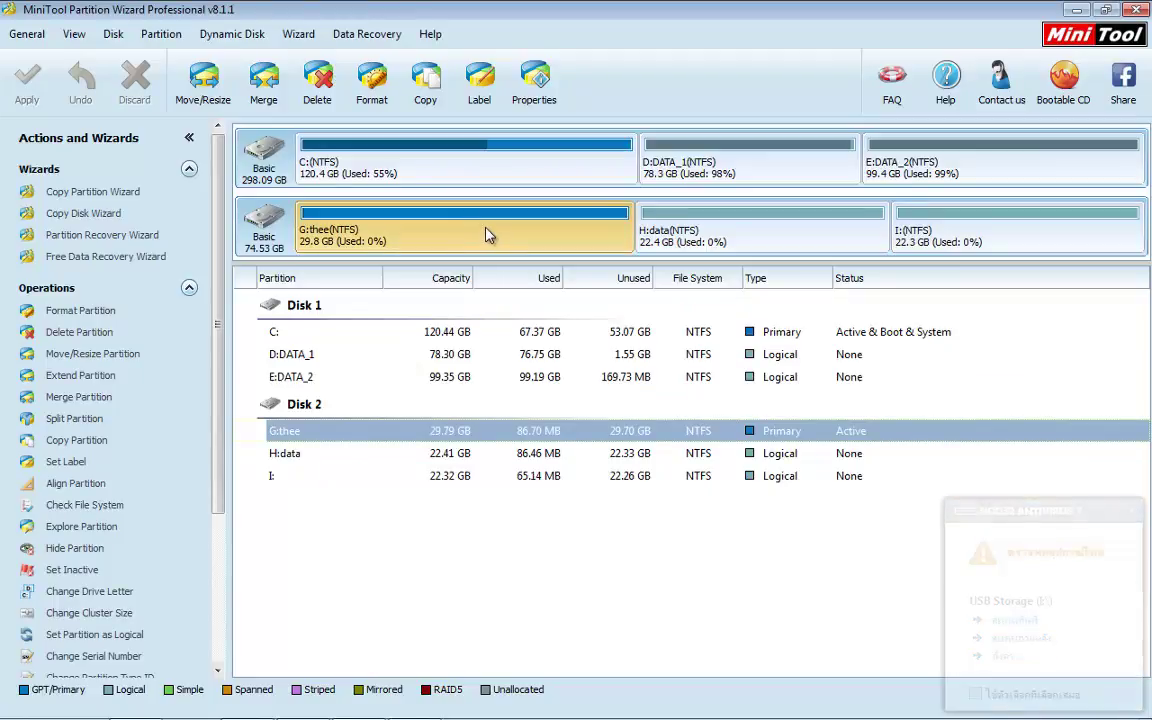
click(724, 229)
click(969, 221)
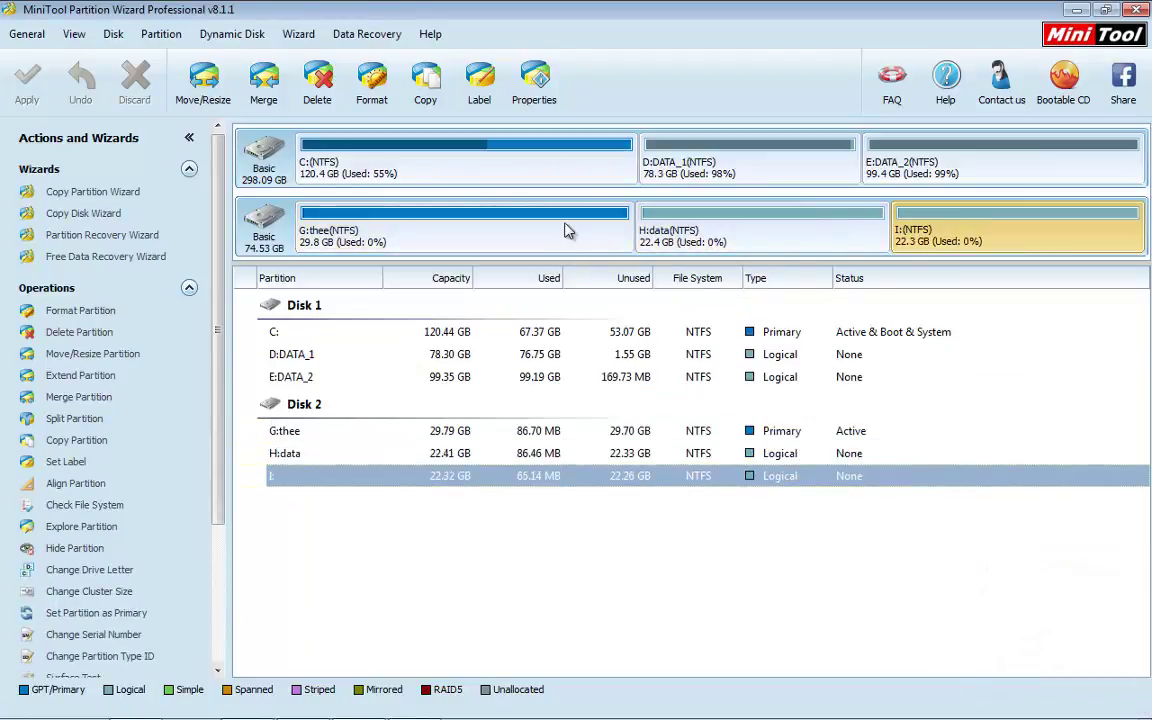
click(757, 238)
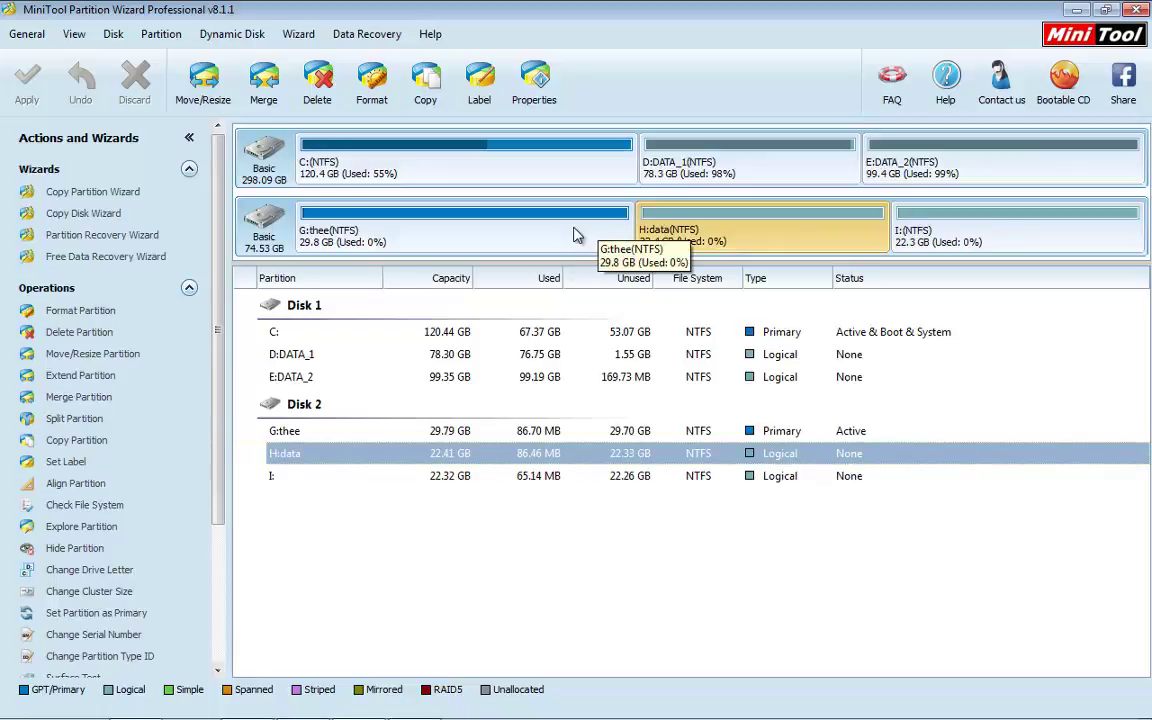
click(452, 432)
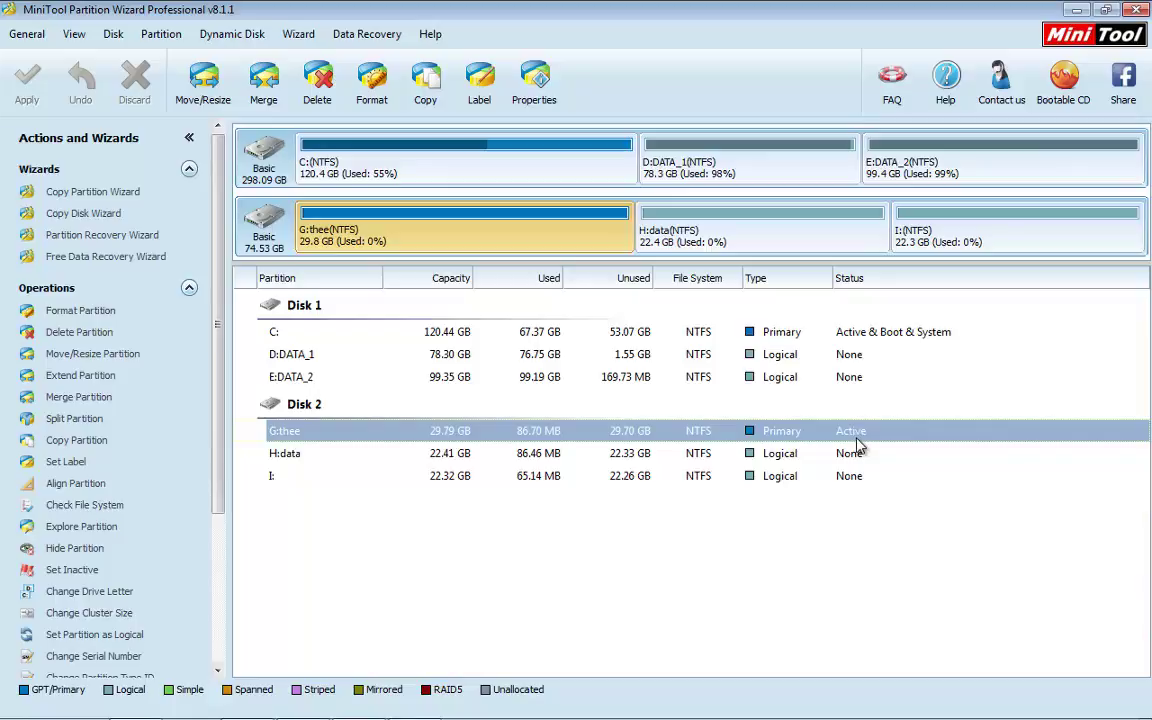
click(764, 240)
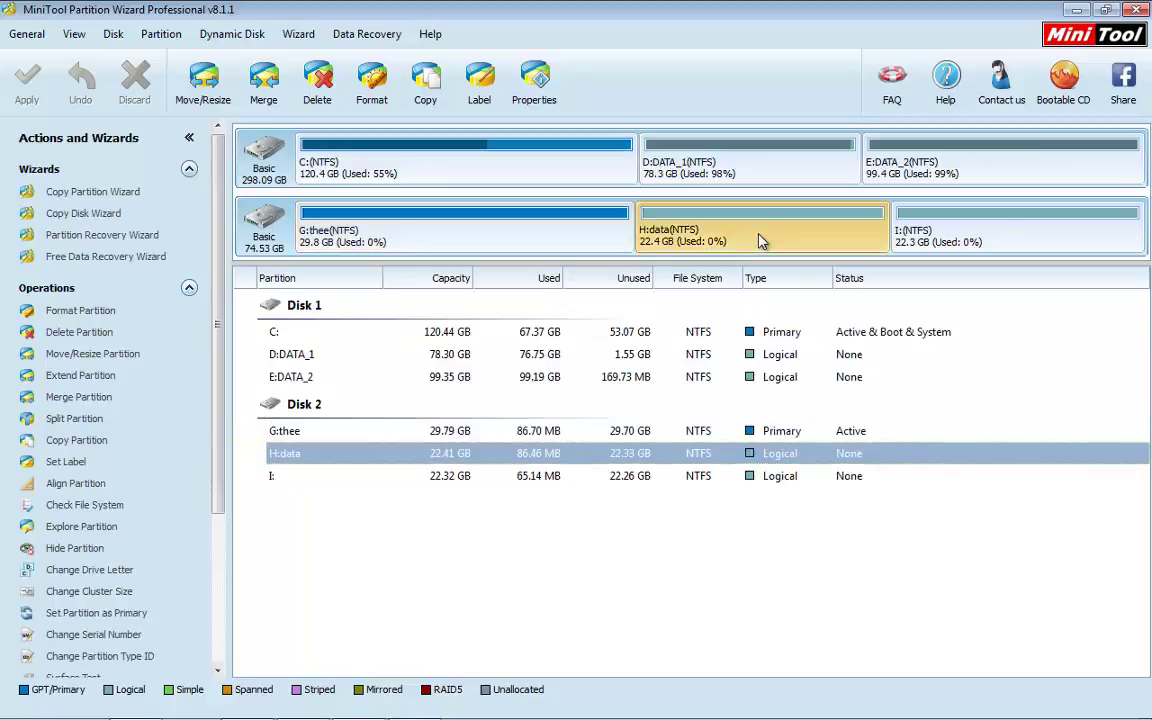
click(940, 233)
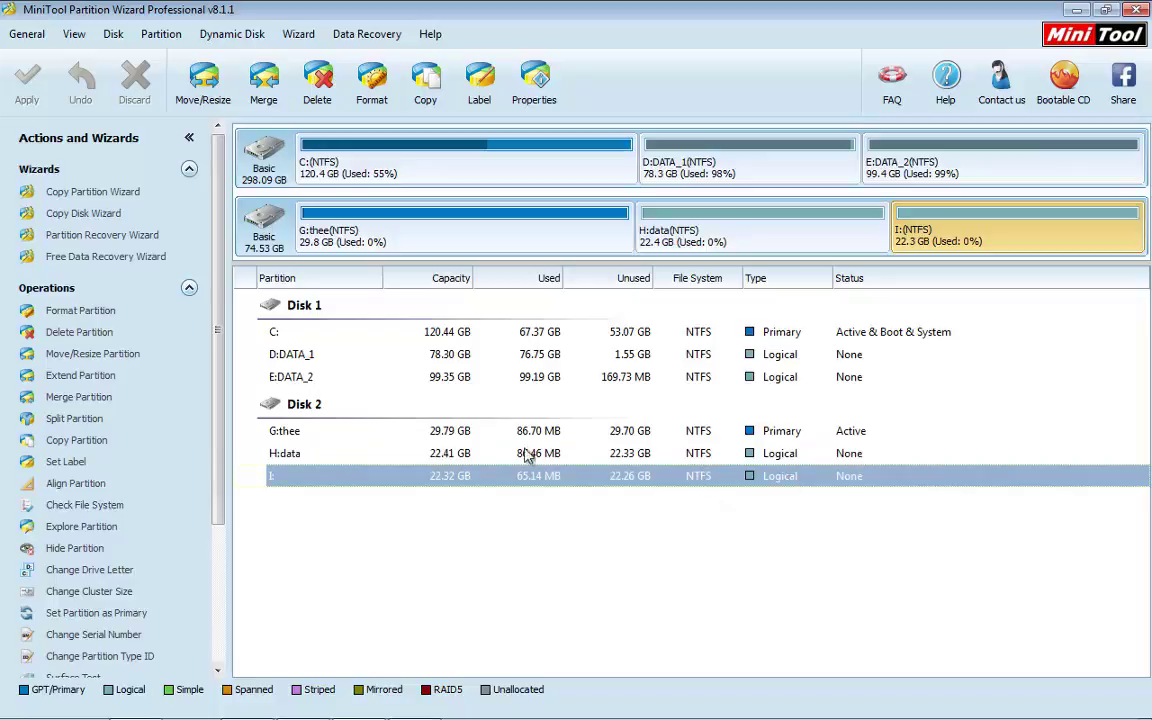
click(496, 241)
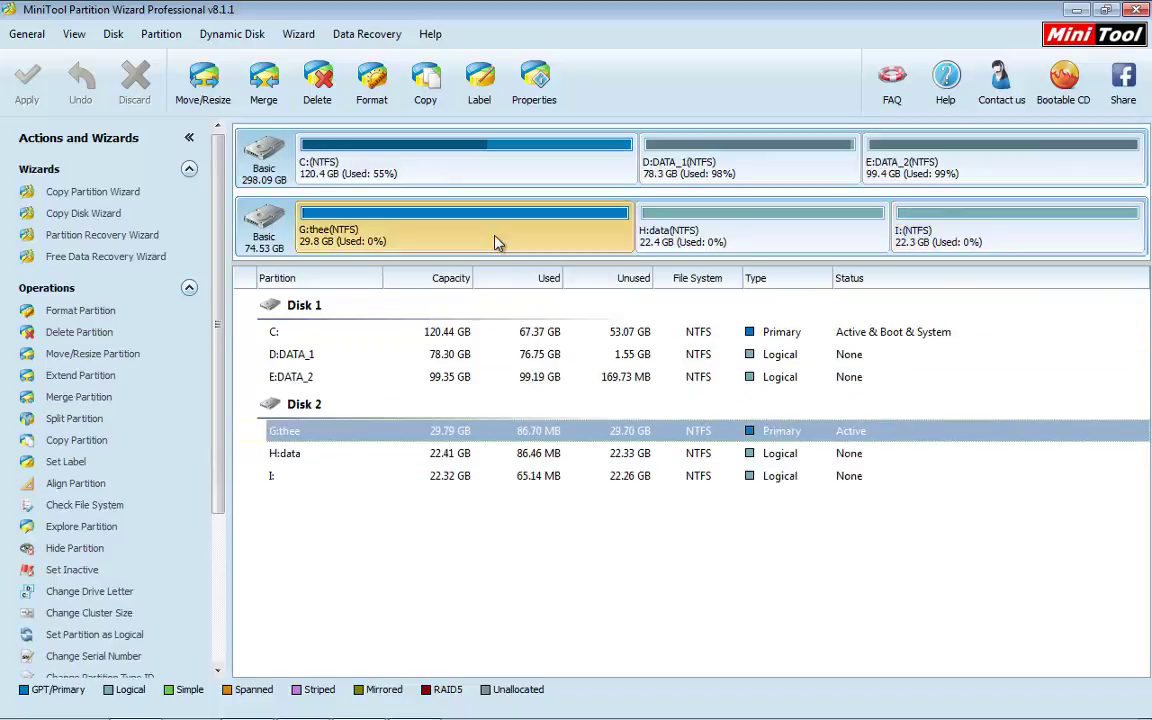